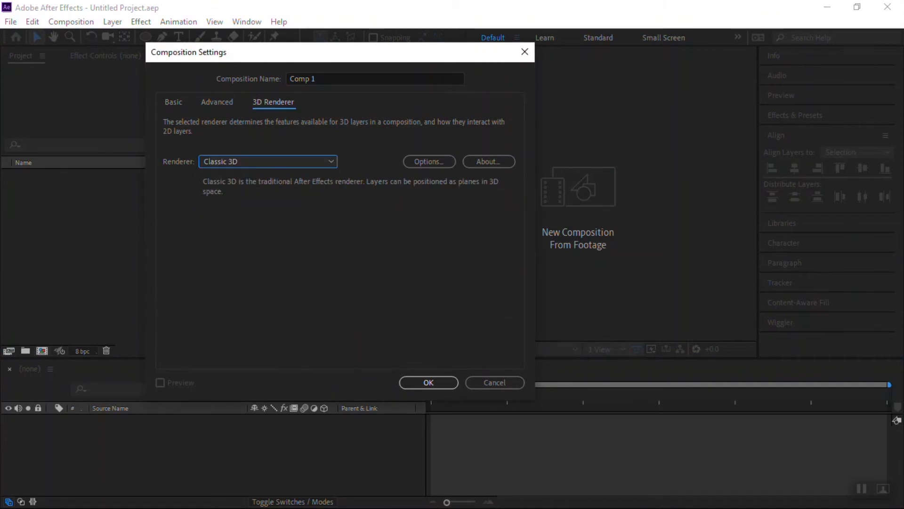
Step: Switch the new composition's 3D renderer to CINEMA 4D and create it with the name Main Comp
{"action": "left_click", "coordinate": [268, 161]}
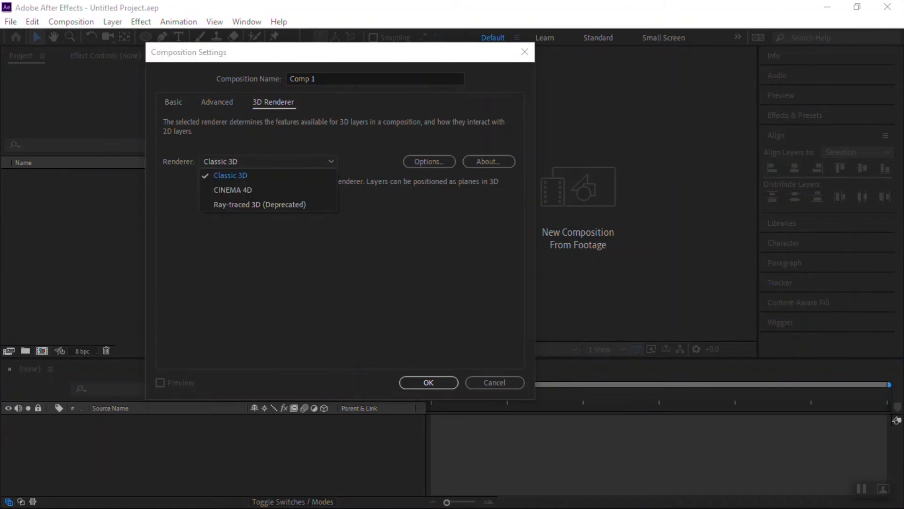
{"action": "left_click", "coordinate": [233, 190]}
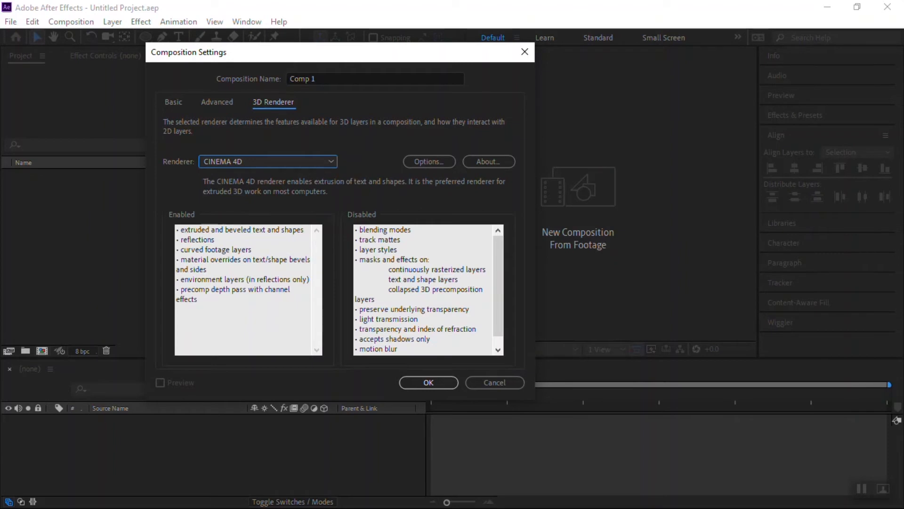
{"action": "left_click", "coordinate": [315, 78]}
{"action": "type", "text": "Main Comp"}
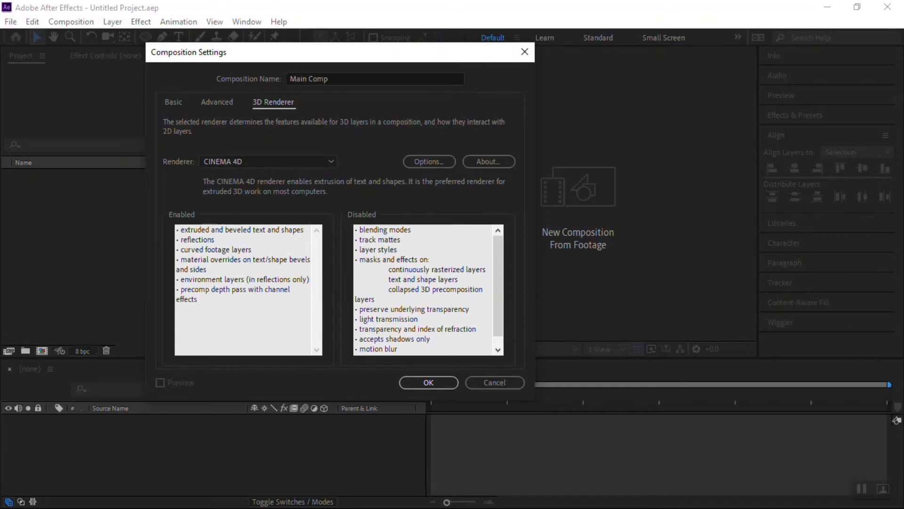
{"action": "left_click", "coordinate": [429, 382]}
{"action": "left_click", "coordinate": [106, 264]}
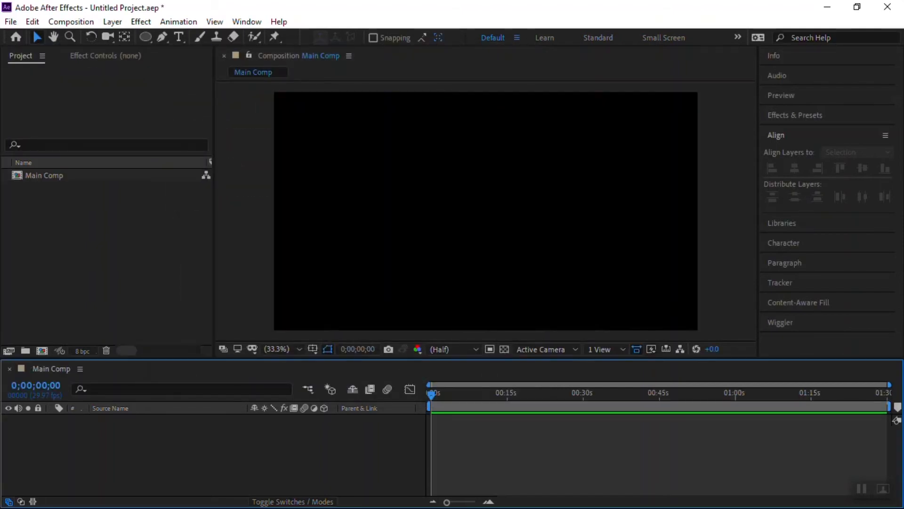
Step: Create a full-size teal solid named BG as the background and lock its layer
{"action": "right_click", "coordinate": [146, 426]}
{"action": "mouse_move", "coordinate": [179, 282]}
{"action": "left_click", "coordinate": [341, 315]}
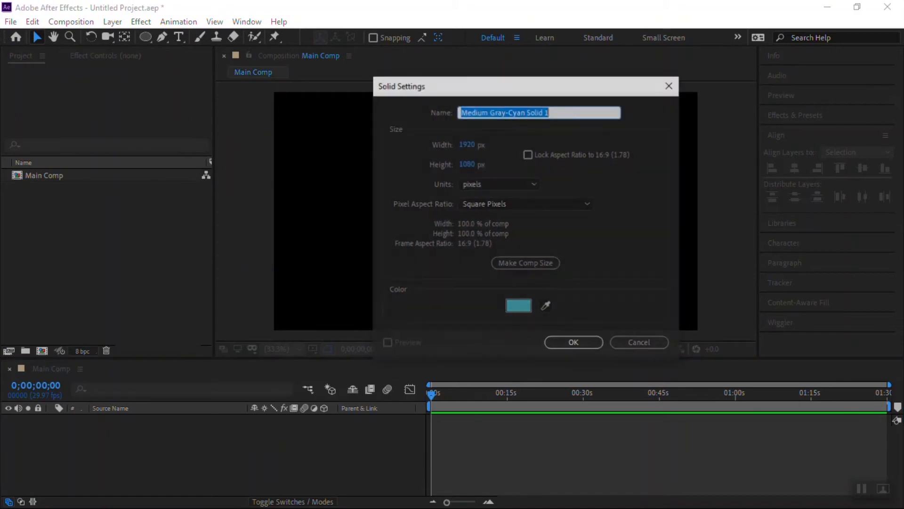
{"action": "type", "text": "BG"}
{"action": "left_click", "coordinate": [519, 306]}
{"action": "key", "text": "Return"}
{"action": "key", "text": "Return"}
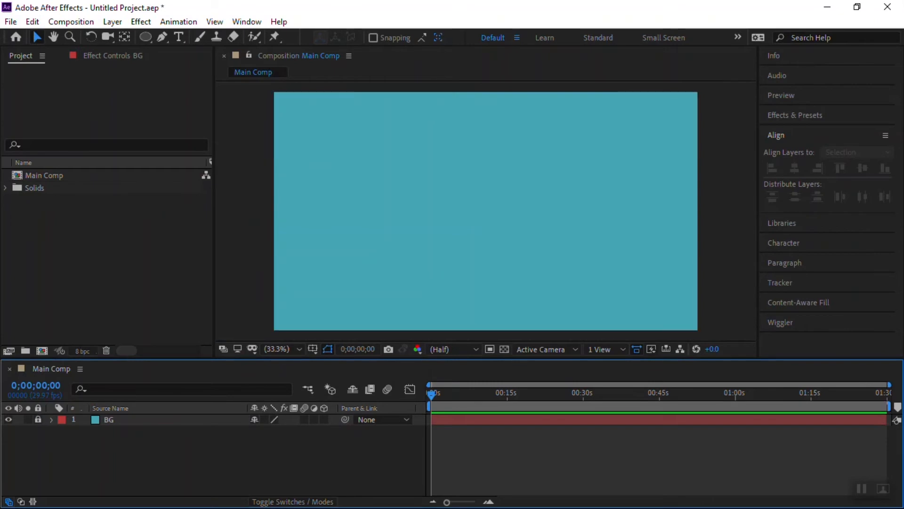
Step: Draw a large yellow circle with no stroke near the middle of the composition using the Ellipse tool
{"action": "left_click", "coordinate": [486, 210]}
{"action": "key", "text": "ctrl+0"}
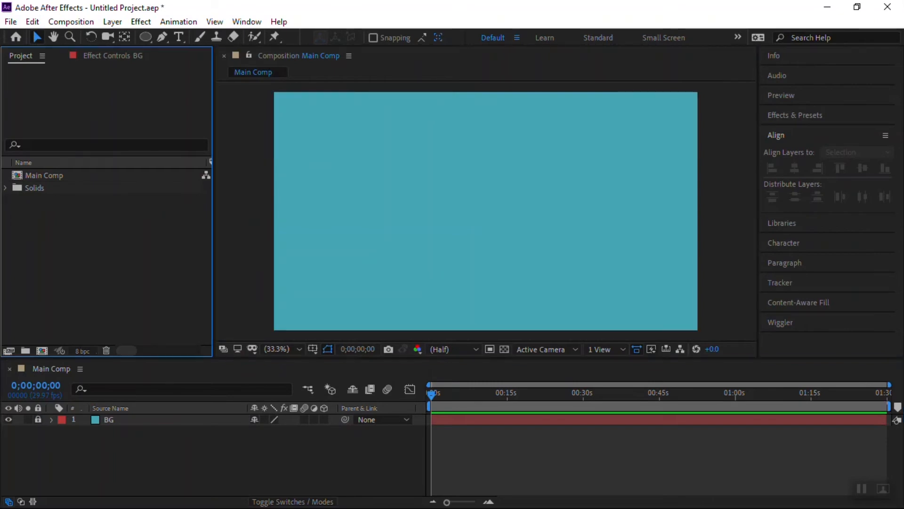
{"action": "key", "text": "alt+shift+0"}
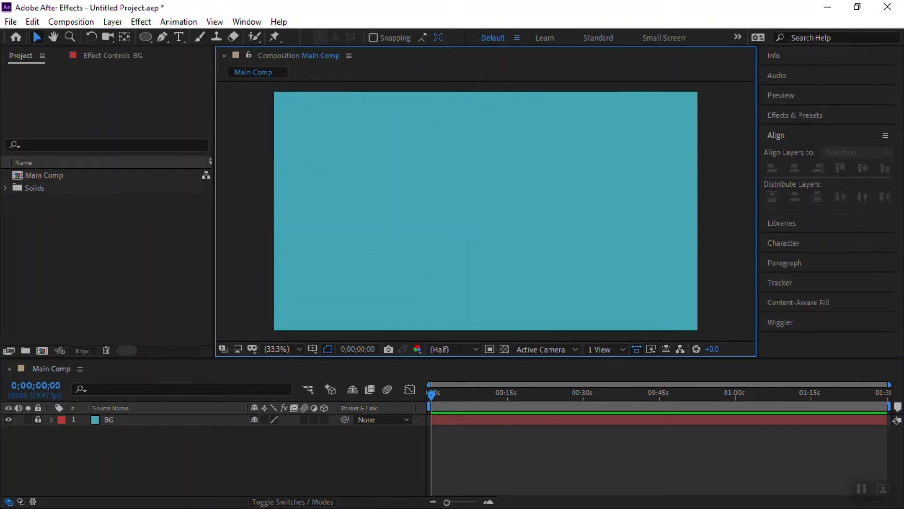
{"action": "key", "text": "q"}
{"action": "left_click", "coordinate": [404, 145]}
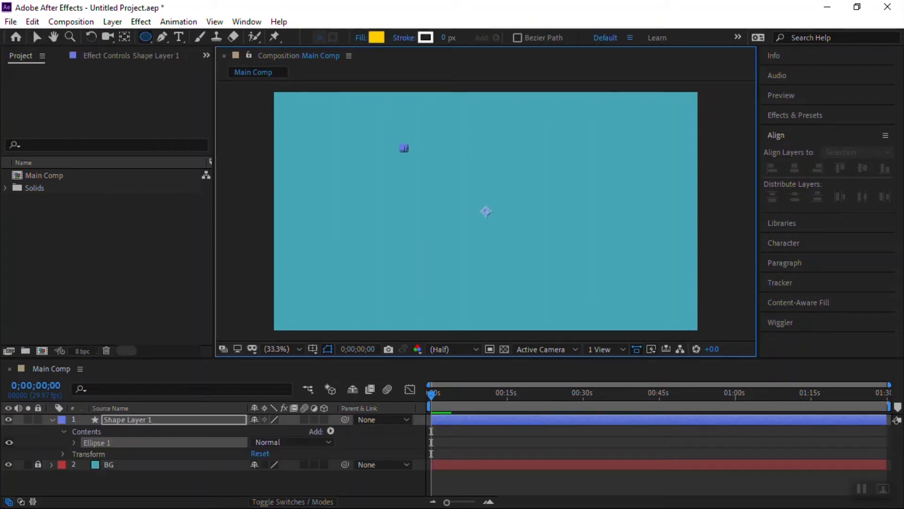
{"action": "key", "text": "ctrl+z"}
{"action": "key", "text": "ctrl+shift+z"}
{"action": "left_click_drag", "start_coordinate": [400, 141], "coordinate": [532, 273]}
Step: Move the circle layer's anchor point to the circle's centre and align the layer horizontally and vertically to the composition's centre
{"action": "key", "text": "v"}
{"action": "left_click", "coordinate": [486, 211]}
{"action": "key", "text": "y"}
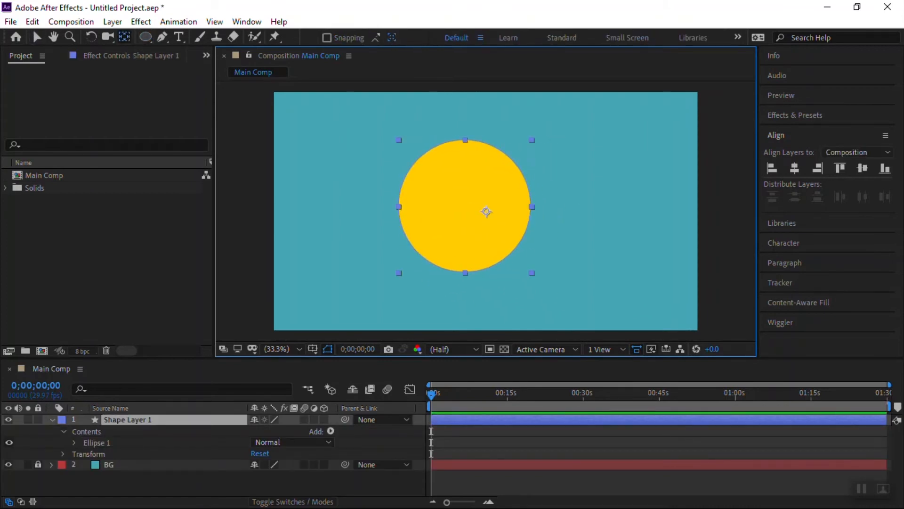
{"action": "left_click_drag", "start_coordinate": [487, 212], "coordinate": [465, 206]}
{"action": "key", "text": "v"}
{"action": "left_click", "coordinate": [794, 168]}
{"action": "left_click", "coordinate": [862, 168]}
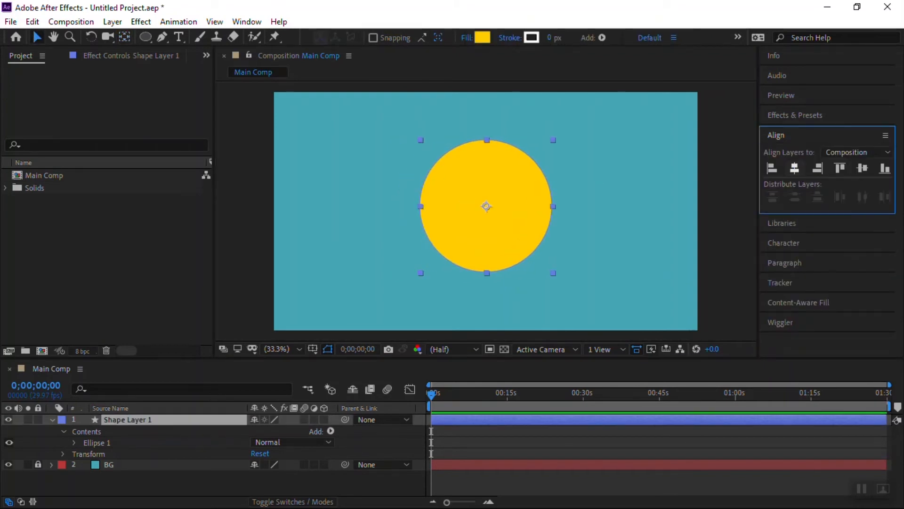
{"action": "left_click", "coordinate": [612, 302]}
{"action": "left_click", "coordinate": [509, 230]}
{"action": "left_click", "coordinate": [612, 283]}
{"action": "left_click", "coordinate": [52, 419]}
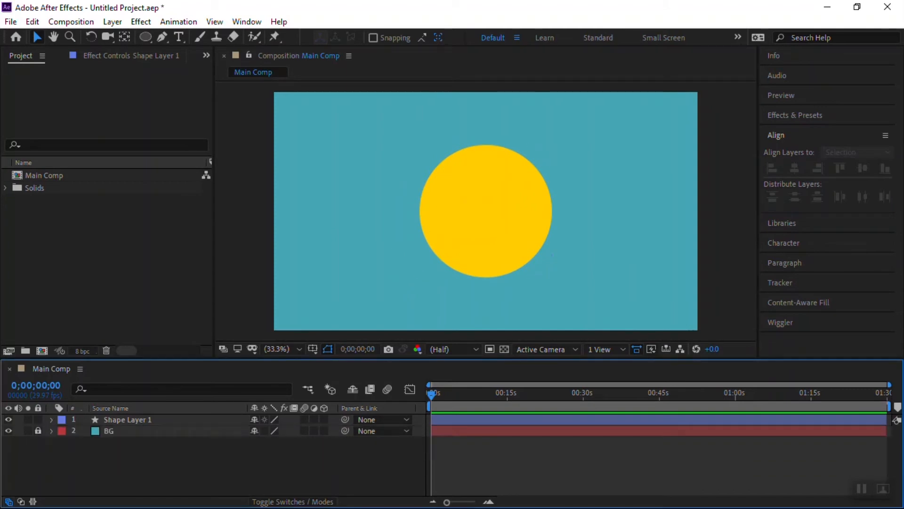
{"action": "key", "text": "backslash"}
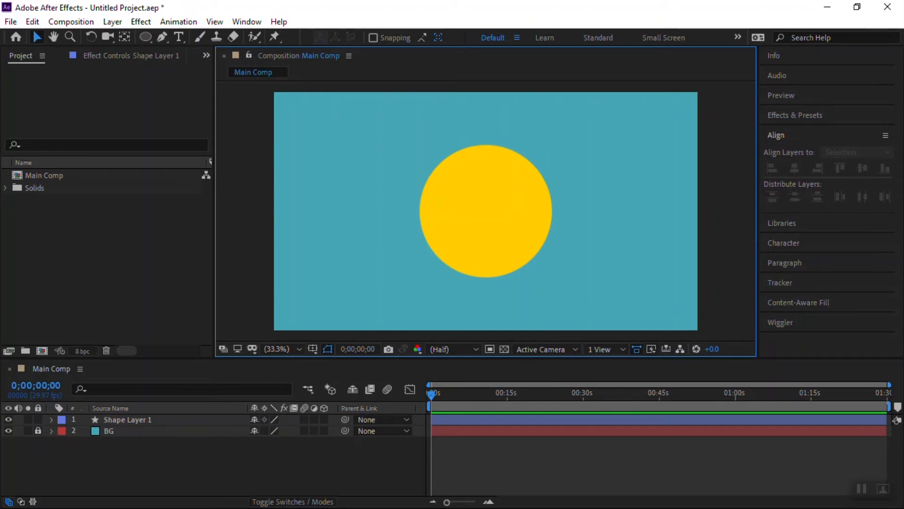
{"action": "left_click", "coordinate": [485, 212]}
{"action": "left_click", "coordinate": [612, 283]}
{"action": "left_click", "coordinate": [485, 212]}
{"action": "left_click", "coordinate": [612, 282]}
Step: Duplicate the Ellipse 1 group inside the contents of Shape Layer 1
{"action": "left_click", "coordinate": [485, 212]}
{"action": "left_click", "coordinate": [52, 419]}
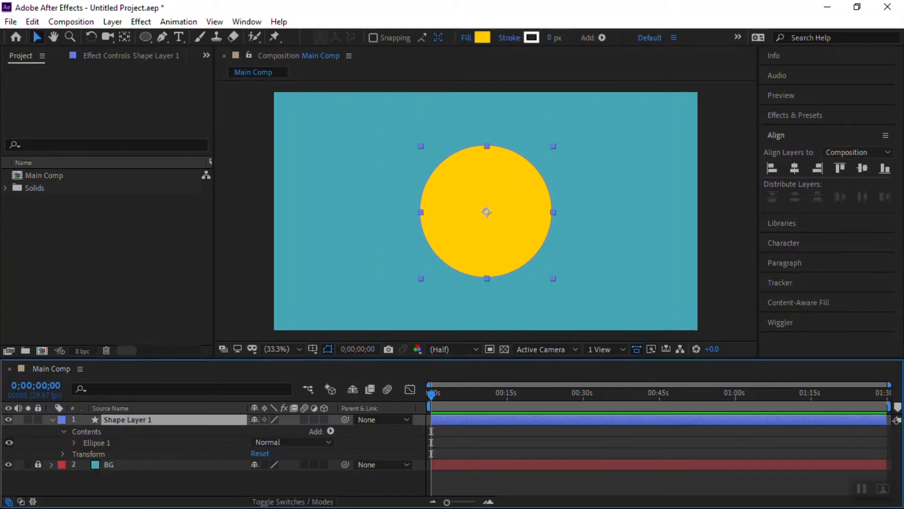
{"action": "double_click", "coordinate": [486, 212]}
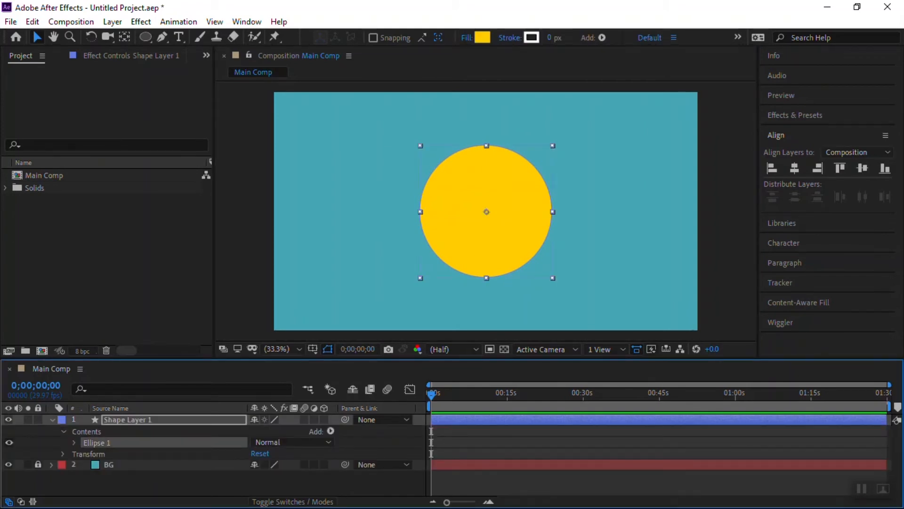
{"action": "left_click", "coordinate": [86, 432]}
{"action": "left_click", "coordinate": [96, 442]}
{"action": "key", "text": "ctrl+d"}
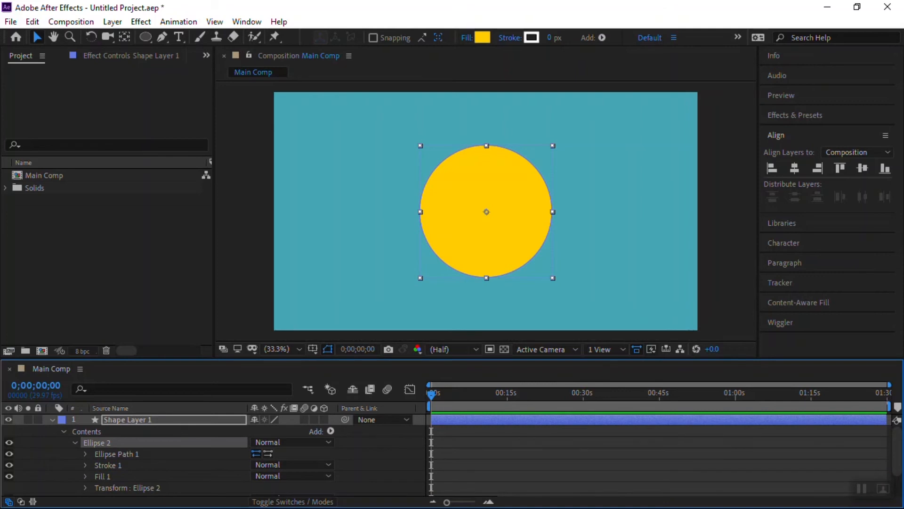
Step: Set the duplicated ellipse path's size to 450 by 450, keeping its proportions linked
{"action": "left_click", "coordinate": [85, 454]}
{"action": "left_click_drag", "start_coordinate": [270, 465], "coordinate": [199, 464]}
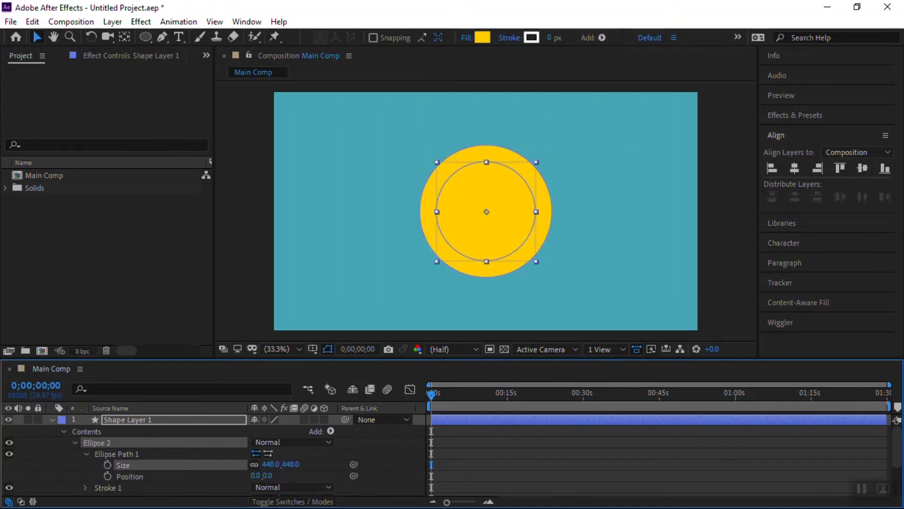
{"action": "left_click", "coordinate": [76, 443]}
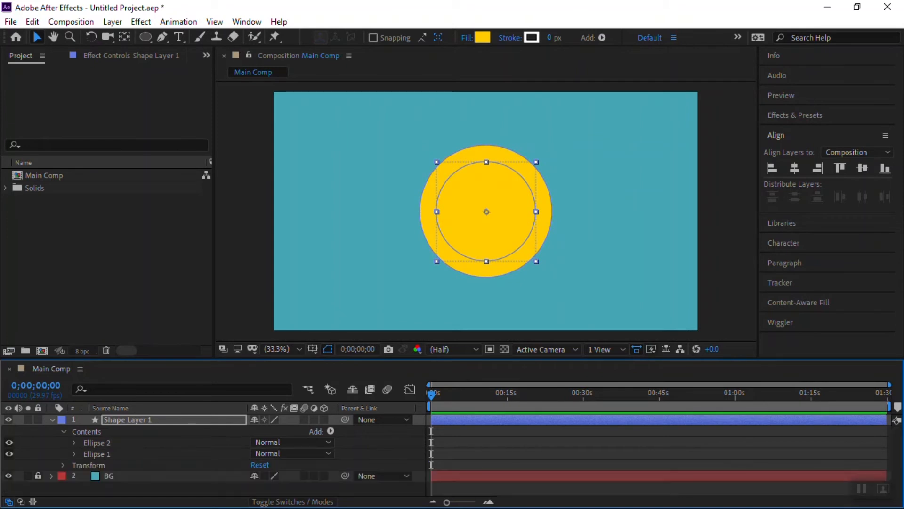
{"action": "left_click", "coordinate": [74, 454]}
{"action": "left_click", "coordinate": [76, 445]}
{"action": "left_click", "coordinate": [74, 443]}
{"action": "scroll", "coordinate": [76, 444], "scroll_direction": "down", "scroll_amount": 2}
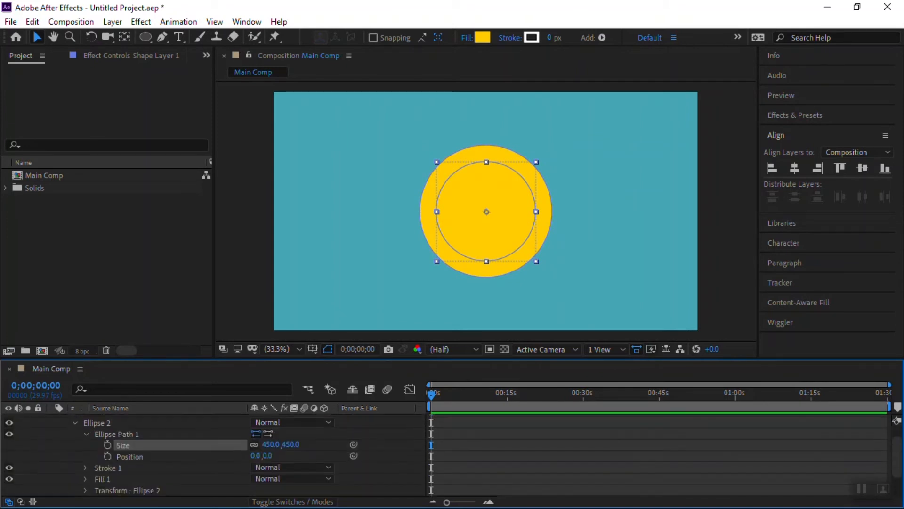
Step: Give the smaller ellipse a stroke 51 px wide in orange FF8400
{"action": "left_click", "coordinate": [86, 434]}
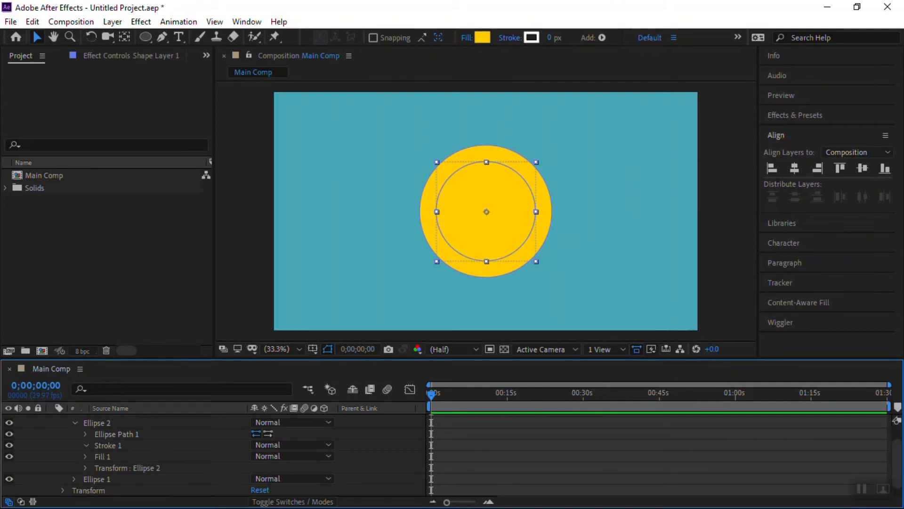
{"action": "left_click", "coordinate": [86, 445]}
{"action": "scroll", "coordinate": [85, 445], "scroll_direction": "down", "scroll_amount": 2}
{"action": "type", "text": "28"}
{"action": "key", "text": "Return"}
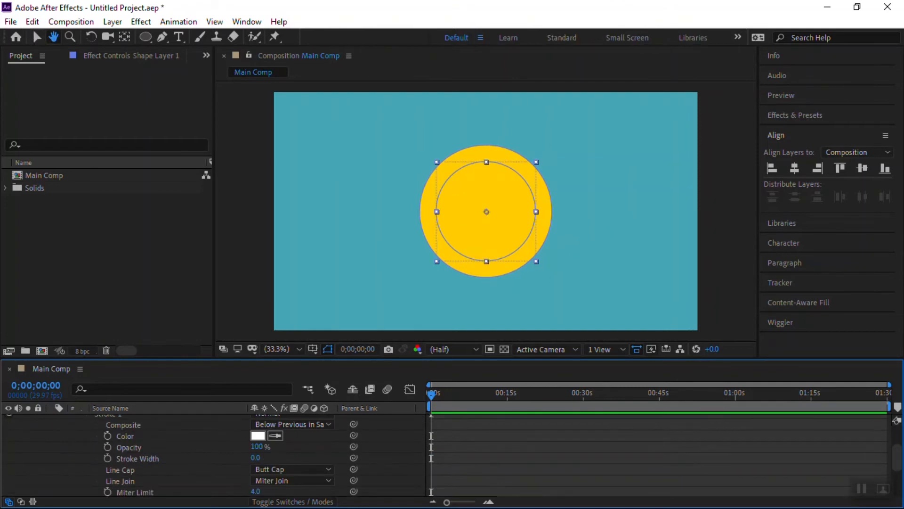
{"action": "left_click_drag", "start_coordinate": [258, 458], "coordinate": [268, 458]}
{"action": "left_click", "coordinate": [258, 435]}
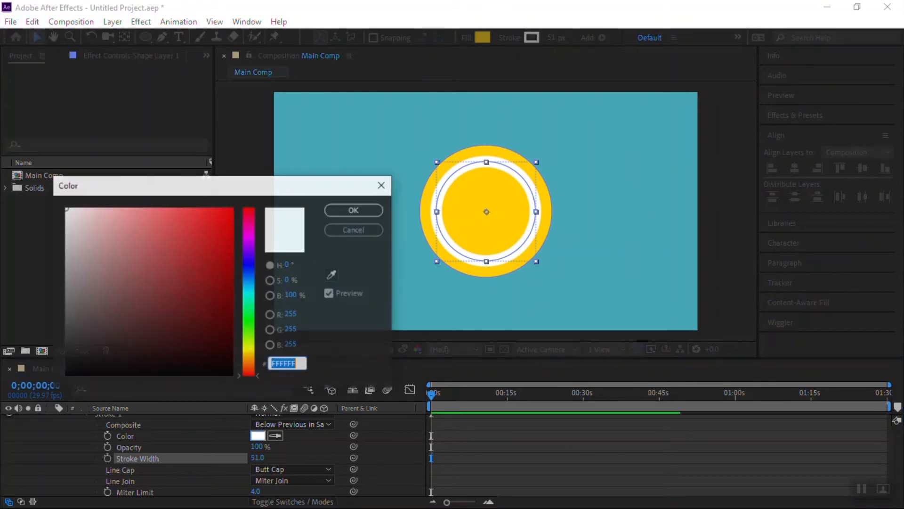
{"action": "left_click_drag", "start_coordinate": [249, 359], "coordinate": [249, 363]}
{"action": "left_click_drag", "start_coordinate": [226, 219], "coordinate": [234, 207]}
{"action": "left_click", "coordinate": [249, 362]}
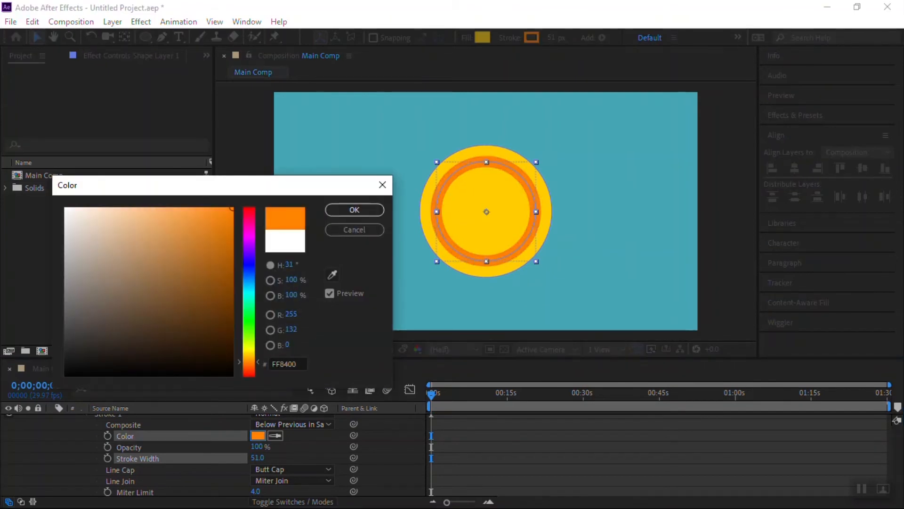
{"action": "left_click", "coordinate": [354, 209]}
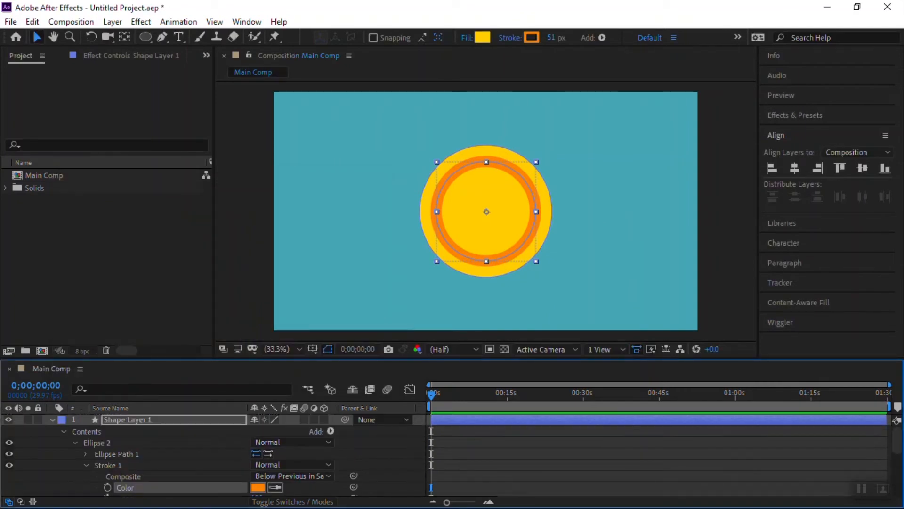
Step: Reduce the orange ring's stroke width to 37 on Ellipse 2
{"action": "left_click", "coordinate": [64, 431]}
{"action": "left_click", "coordinate": [53, 419]}
{"action": "left_click", "coordinate": [127, 419]}
{"action": "left_click", "coordinate": [136, 466]}
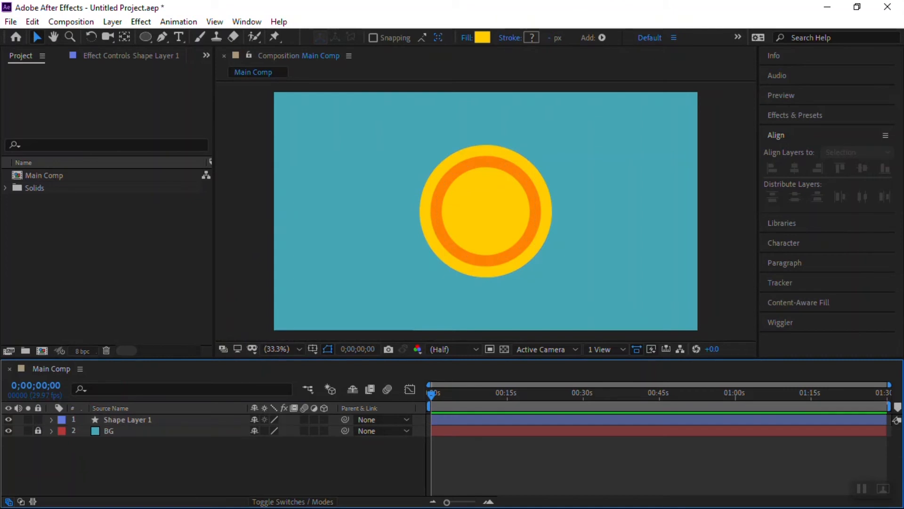
{"action": "left_click", "coordinate": [486, 211]}
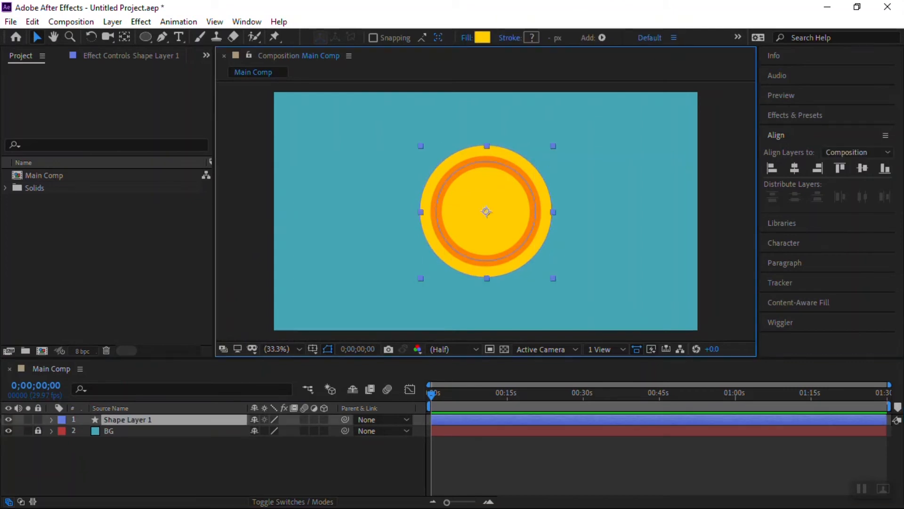
{"action": "left_click", "coordinate": [51, 420]}
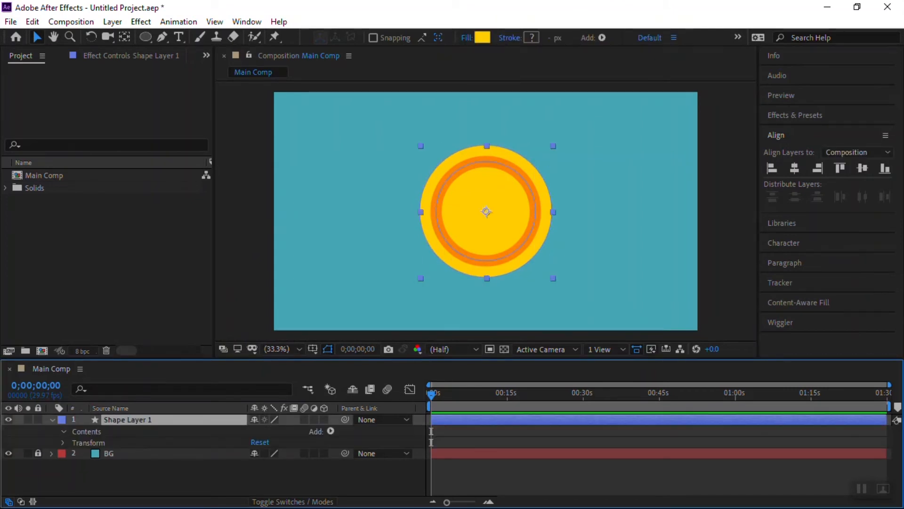
{"action": "left_click", "coordinate": [63, 431]}
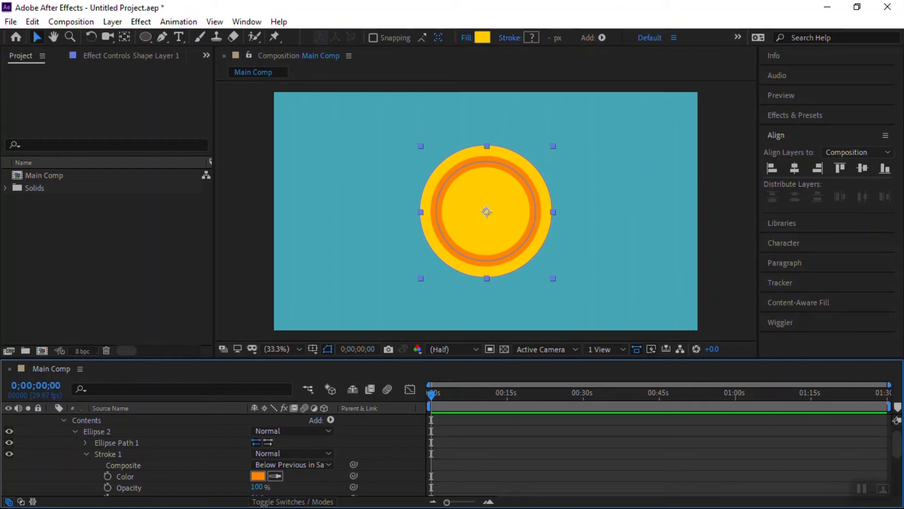
{"action": "scroll", "coordinate": [258, 476], "scroll_direction": "down", "scroll_amount": 1}
{"action": "left_click_drag", "start_coordinate": [257, 477], "coordinate": [249, 477]}
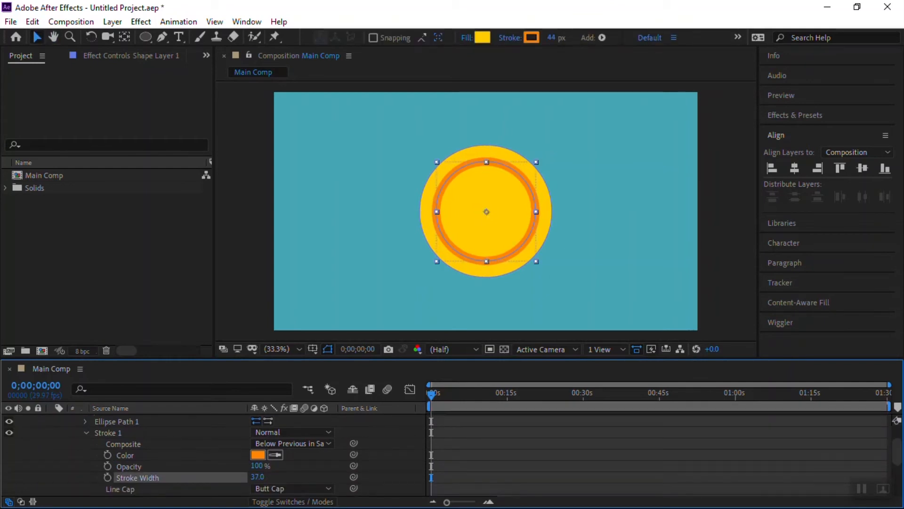
{"action": "left_click", "coordinate": [357, 273]}
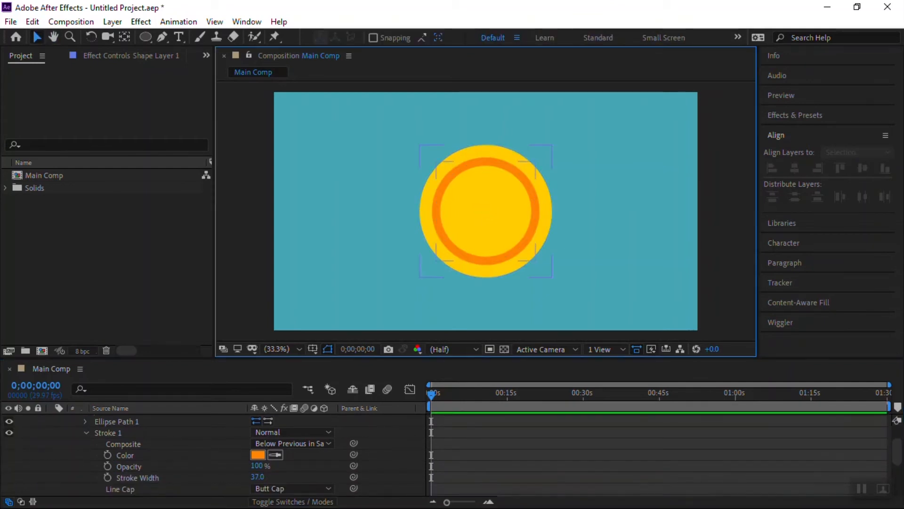
Step: Set the size of the orange ring's ellipse path to 457 by 457
{"action": "scroll", "coordinate": [258, 454], "scroll_direction": "up", "scroll_amount": 2}
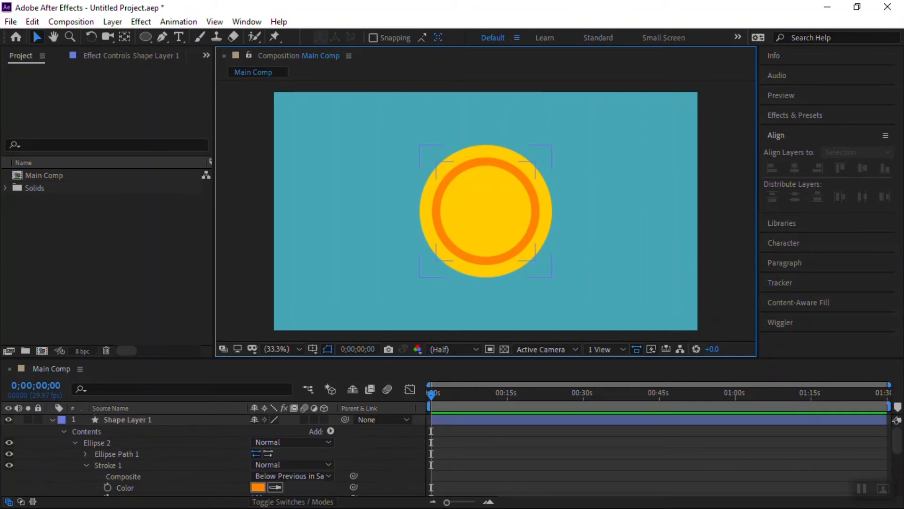
{"action": "left_click", "coordinate": [86, 454]}
{"action": "left_click_drag", "start_coordinate": [271, 464], "coordinate": [274, 464]}
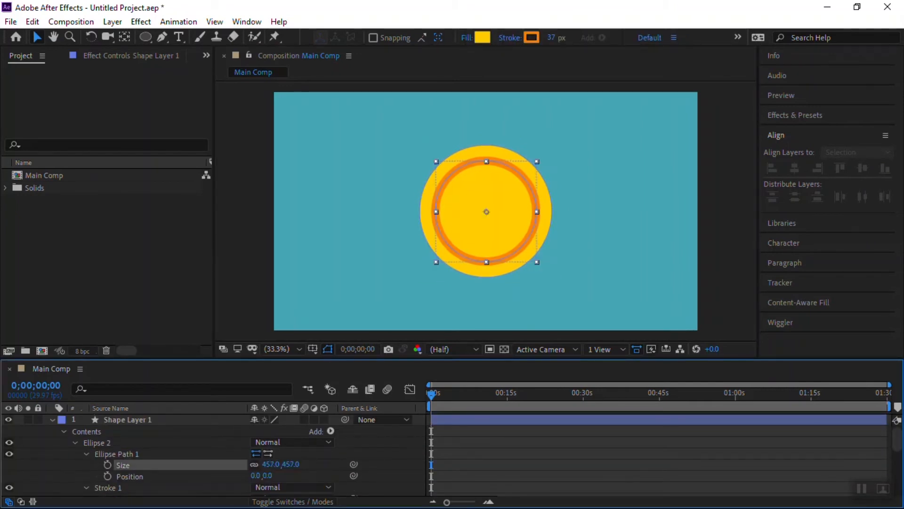
{"action": "left_click", "coordinate": [358, 273]}
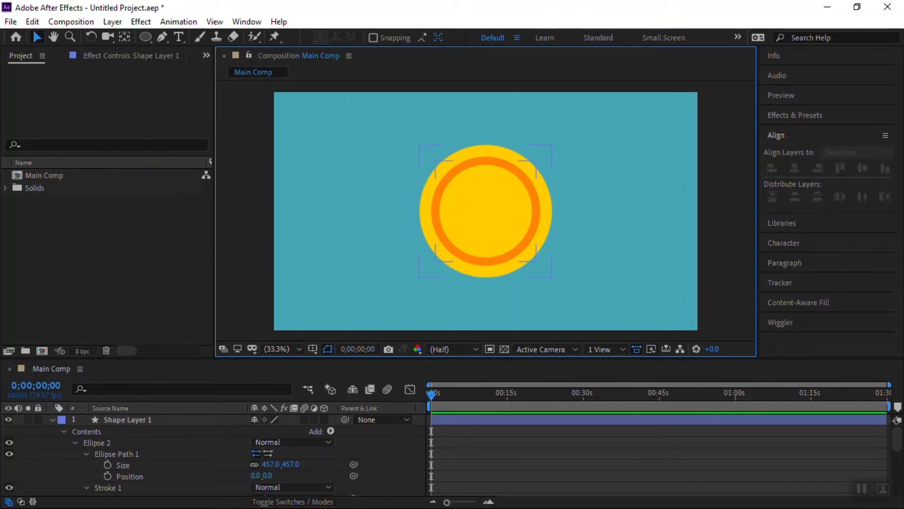
Step: Collapse Shape Layer 1 and turn it into a 3D layer
{"action": "left_click", "coordinate": [53, 420]}
{"action": "left_click", "coordinate": [127, 420]}
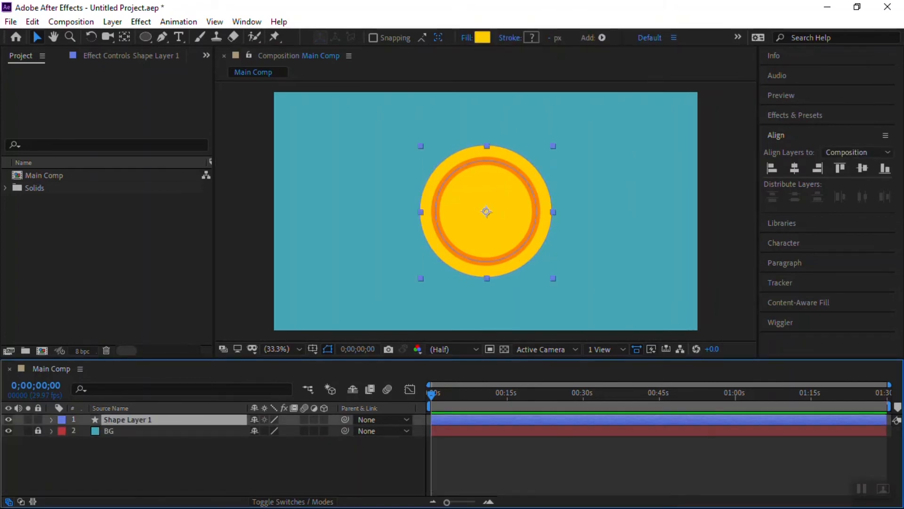
{"action": "left_click", "coordinate": [324, 419]}
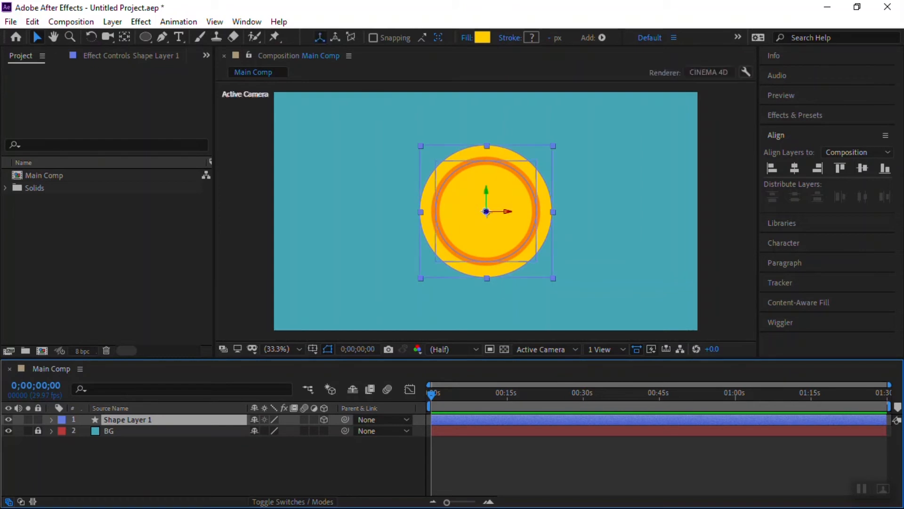
Step: Show the coin from Custom View 1 and expand Shape Layer 1 with its contents collapsed
{"action": "left_click", "coordinate": [544, 349]}
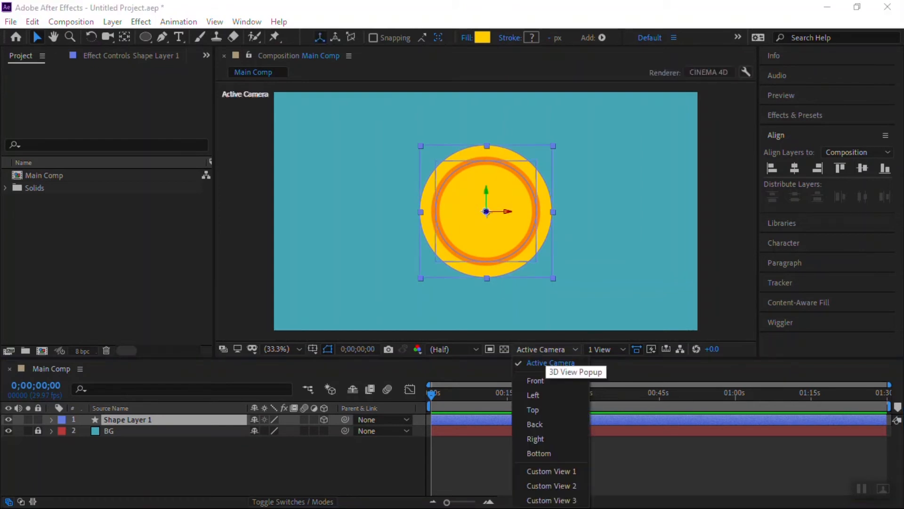
{"action": "left_click", "coordinate": [549, 471]}
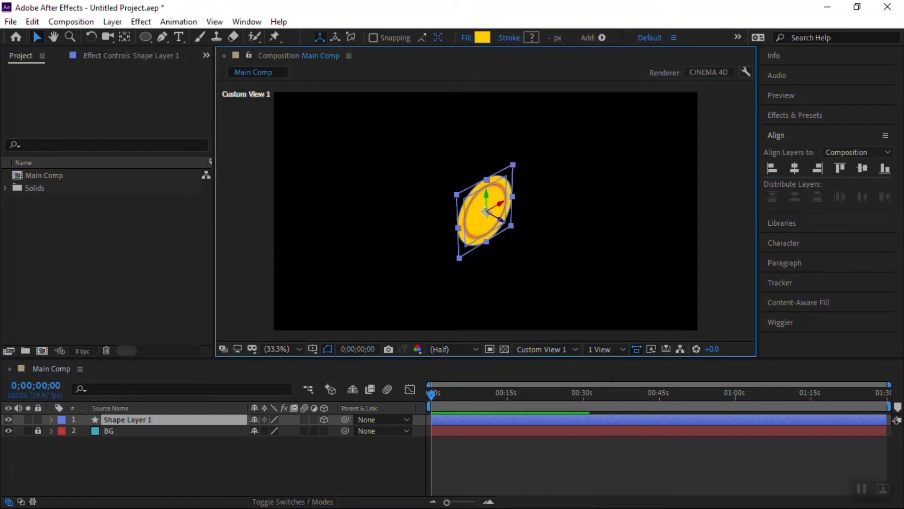
{"action": "key", "text": "F2"}
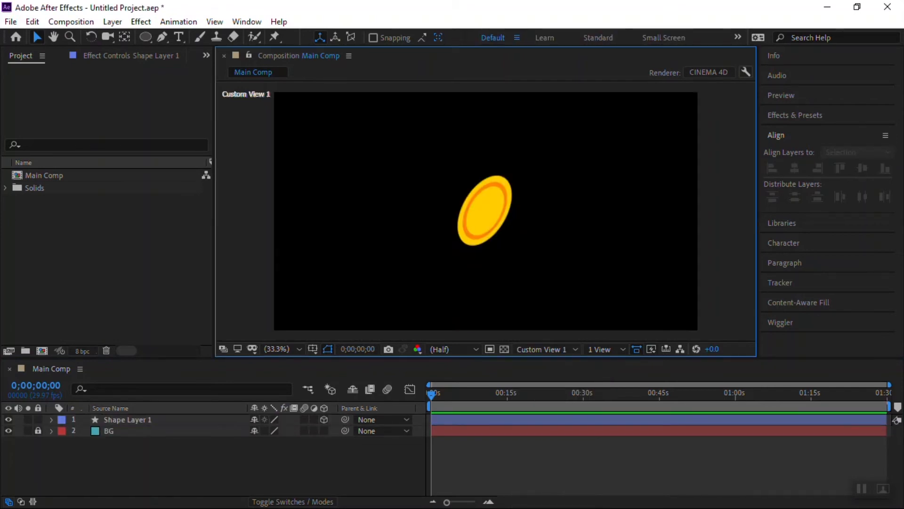
{"action": "left_click", "coordinate": [128, 420]}
{"action": "left_click", "coordinate": [51, 420]}
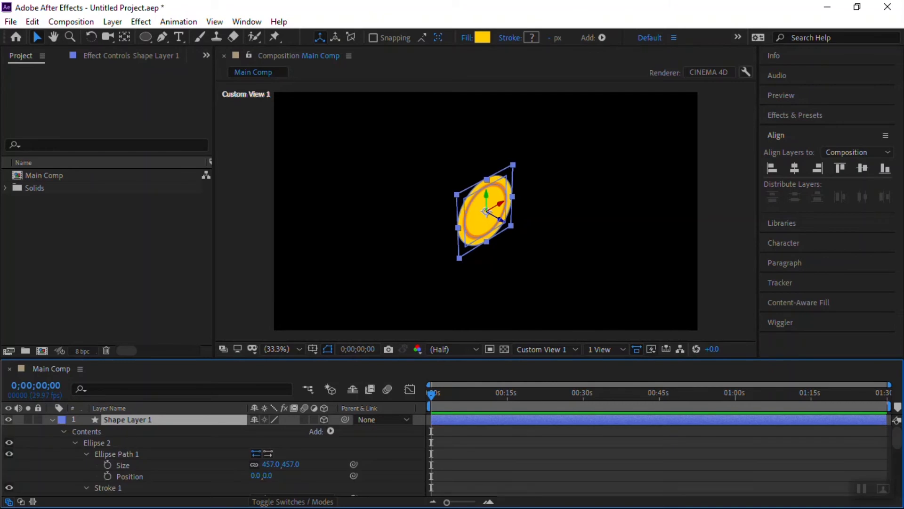
{"action": "key", "text": "F2"}
{"action": "left_click", "coordinate": [63, 432]}
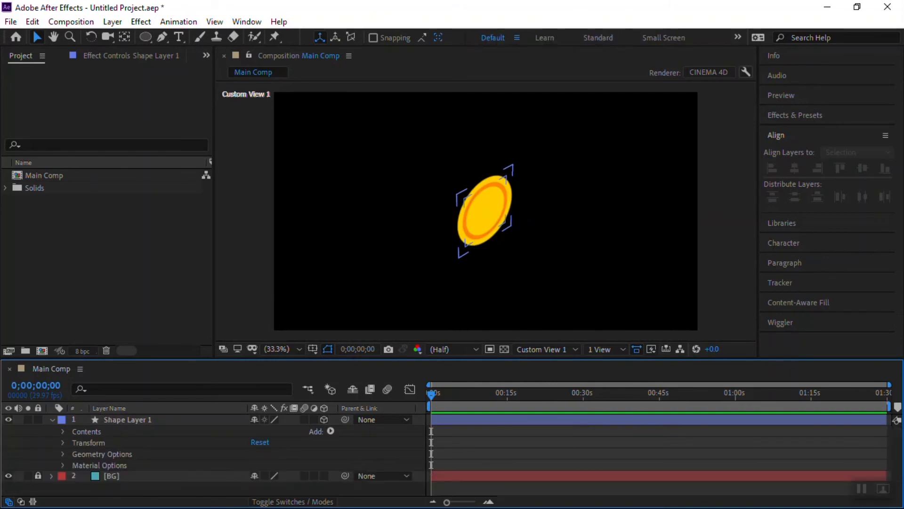
Step: Set the Extrusion Depth in Shape Layer 1's Geometry Options to 66
{"action": "key", "text": "h"}
{"action": "key", "text": "v"}
{"action": "left_click", "coordinate": [102, 453]}
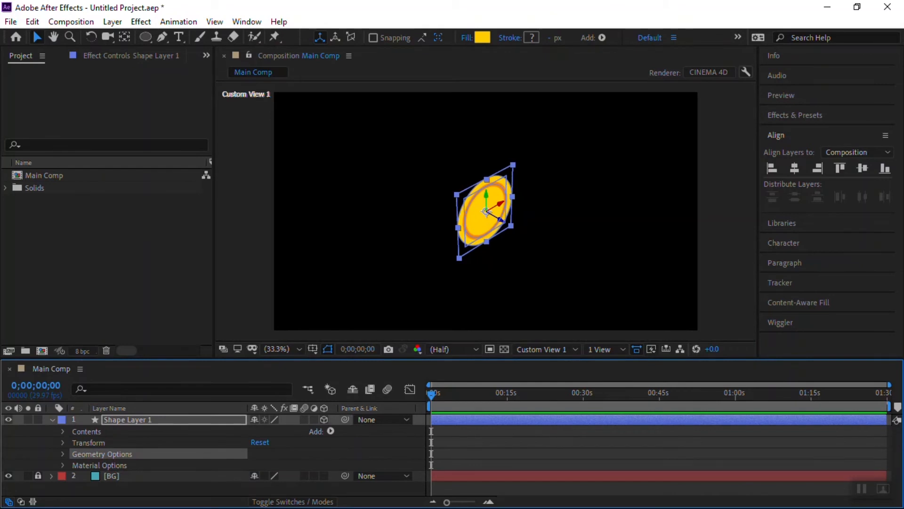
{"action": "left_click", "coordinate": [63, 454]}
{"action": "key", "text": "h"}
{"action": "left_click_drag", "start_coordinate": [158, 459], "coordinate": [158, 450]}
{"action": "key", "text": "v"}
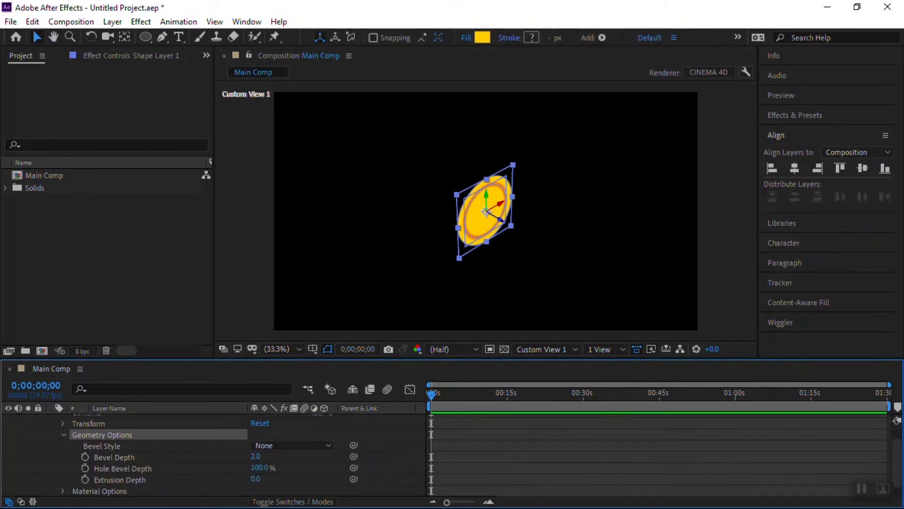
{"action": "scroll", "coordinate": [120, 467], "scroll_direction": "down", "scroll_amount": 1}
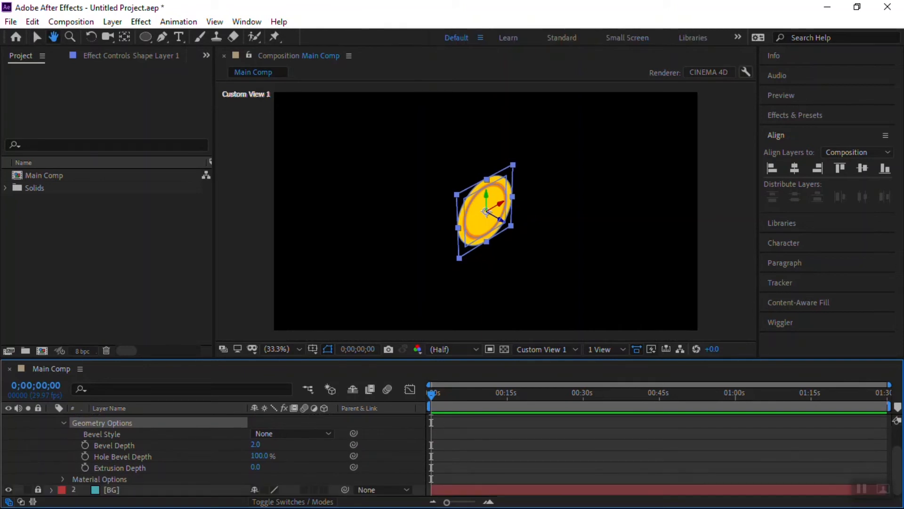
{"action": "left_click", "coordinate": [119, 467]}
{"action": "scroll", "coordinate": [120, 467], "scroll_direction": "up", "scroll_amount": 1}
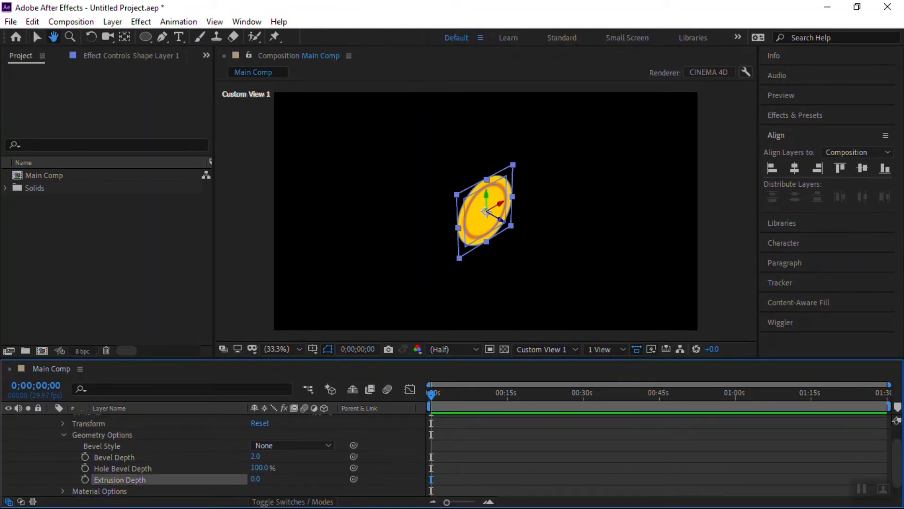
{"action": "scroll", "coordinate": [120, 467], "scroll_direction": "down", "scroll_amount": 1}
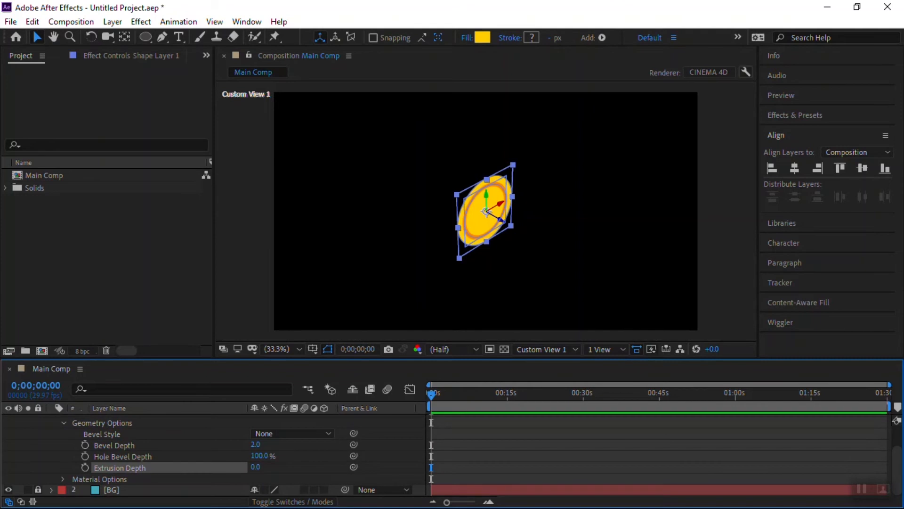
{"action": "mouse_move", "coordinate": [255, 466]}
{"action": "left_mouse_down"}
{"action": "mouse_move", "coordinate": [291, 467]}
{"action": "mouse_move", "coordinate": [254, 467]}
{"action": "left_mouse_up"}
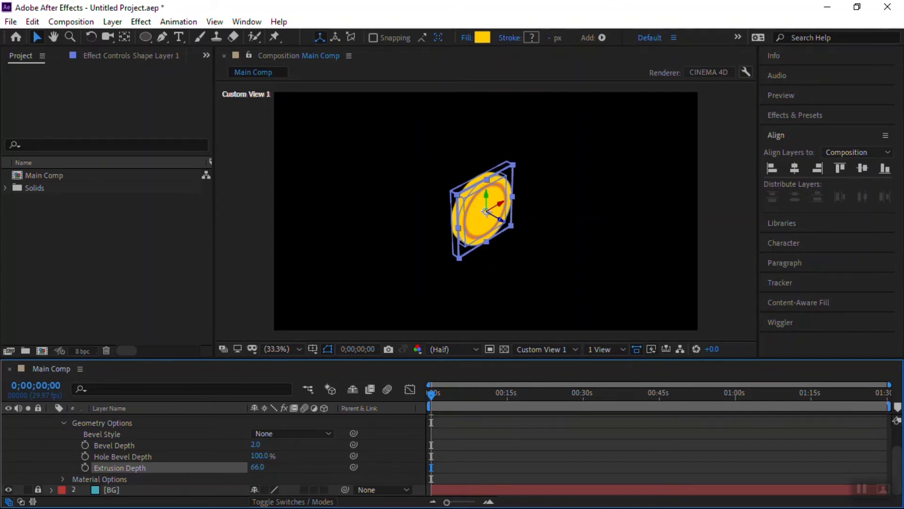
Step: Examine the extruded coin's front face and edge up close, and collapse its Geometry Options
{"action": "scroll", "coordinate": [512, 197], "scroll_direction": "up", "scroll_amount": 3}
{"action": "scroll", "coordinate": [473, 198], "scroll_direction": "down", "scroll_amount": 2}
{"action": "scroll", "coordinate": [443, 196], "scroll_direction": "up", "scroll_amount": 2}
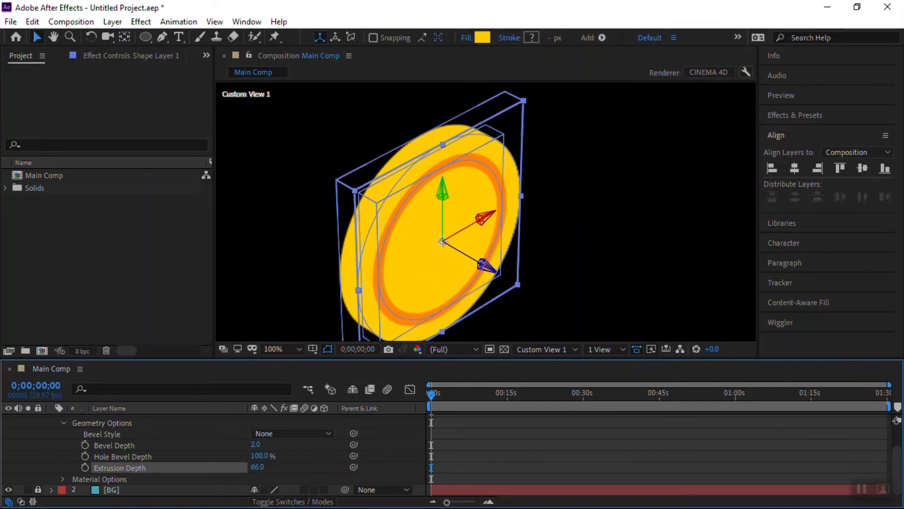
{"action": "left_click", "coordinate": [574, 211]}
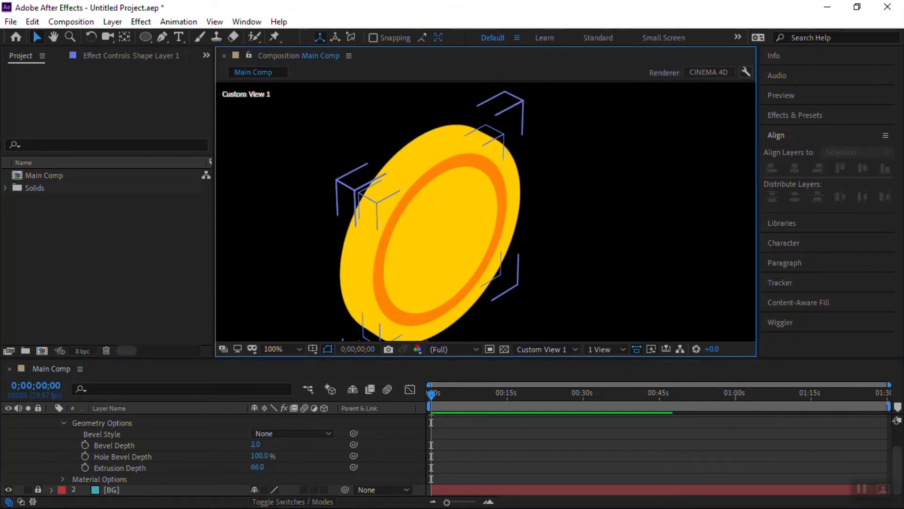
{"action": "left_click_drag", "start_coordinate": [442, 222], "coordinate": [524, 199]}
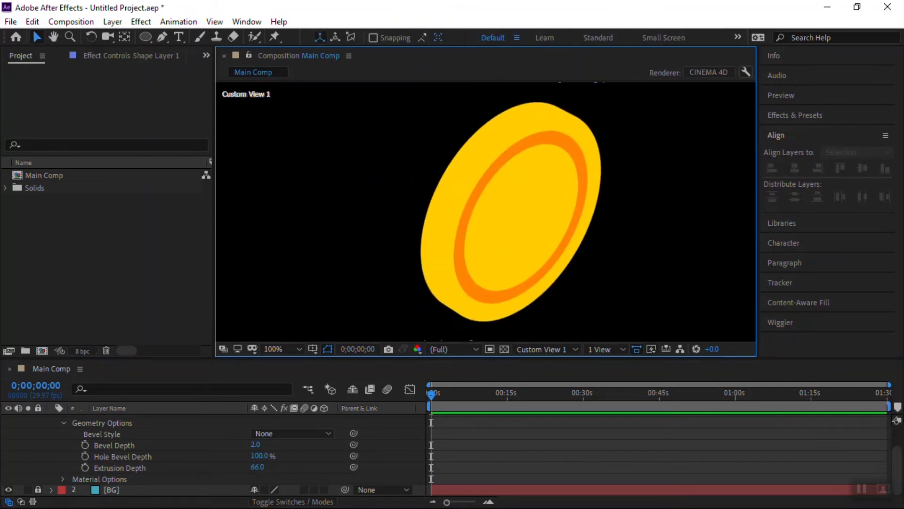
{"action": "scroll", "coordinate": [113, 452], "scroll_direction": "up", "scroll_amount": 2}
{"action": "left_click", "coordinate": [63, 454]}
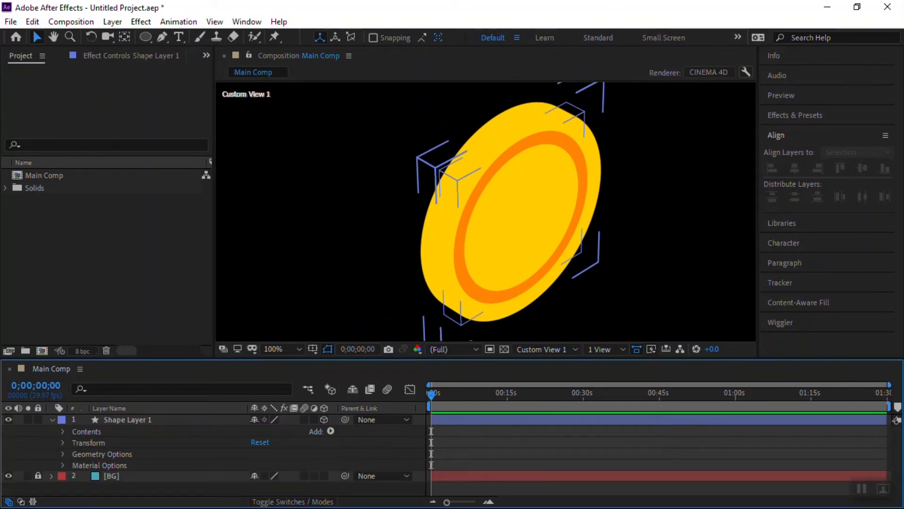
Step: Rotate Shape Layer 1 about its Y axis to check the coin's back face, and undo the rotation
{"action": "left_click", "coordinate": [88, 442]}
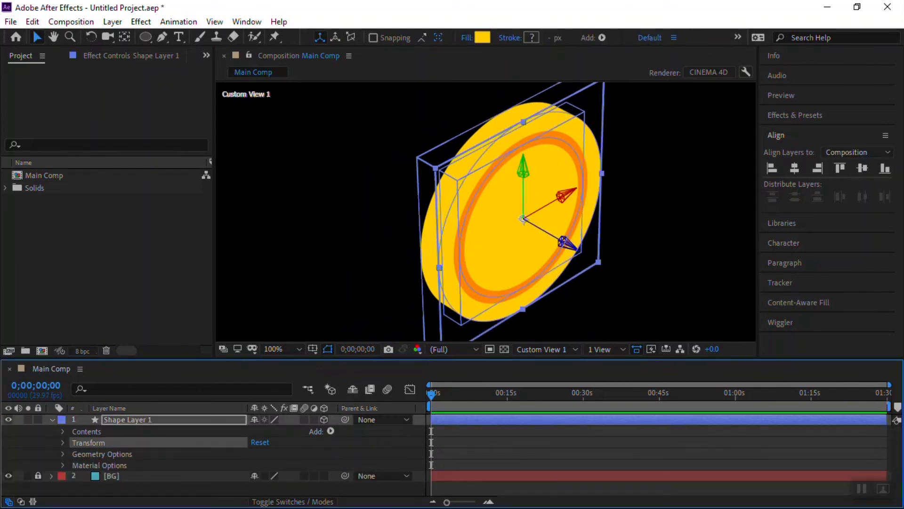
{"action": "key", "text": "r"}
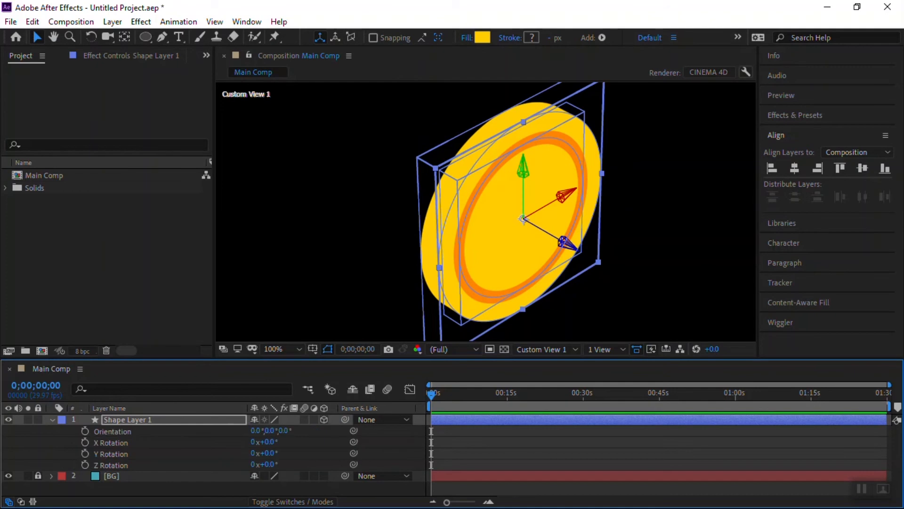
{"action": "left_click_drag", "start_coordinate": [269, 453], "coordinate": [371, 453]}
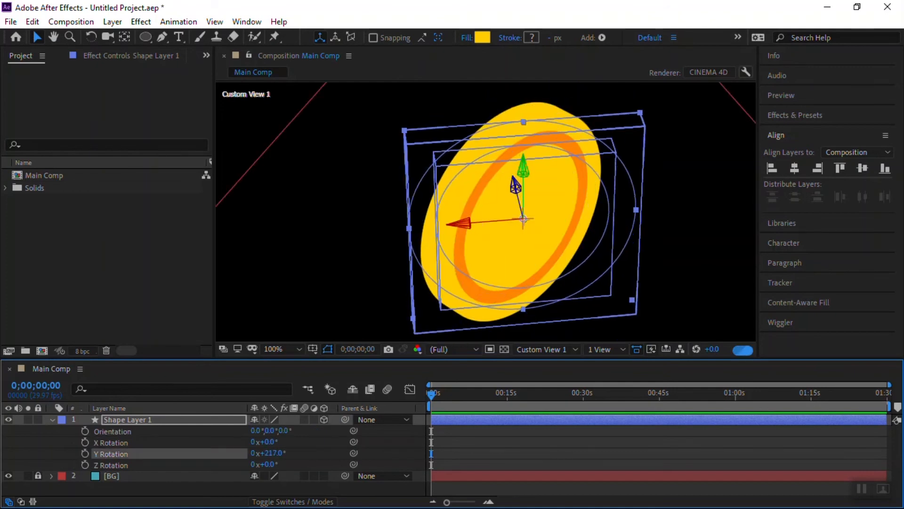
{"action": "left_click_drag", "start_coordinate": [371, 453], "coordinate": [361, 453]}
{"action": "key", "text": "ctrl+z"}
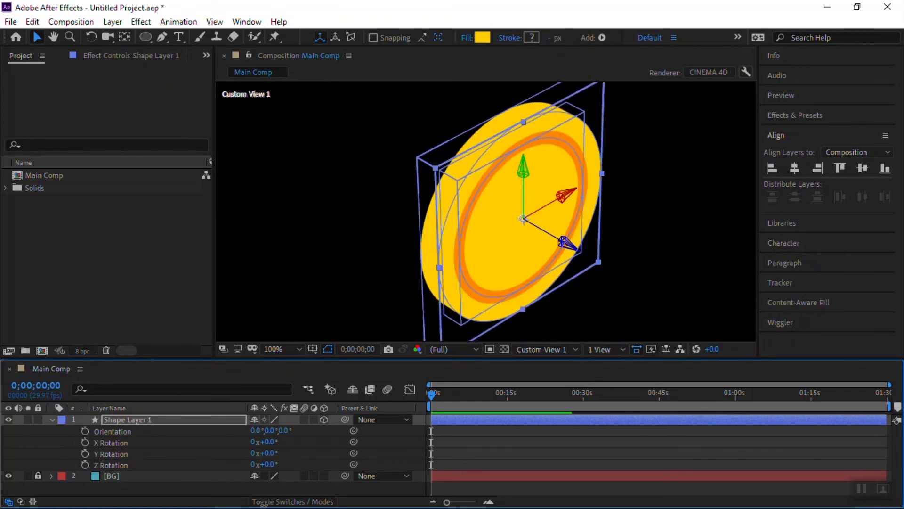
Step: Duplicate Ellipse 2 within Shape Layer 1's contents and place the copy below Ellipse 1
{"action": "left_click", "coordinate": [52, 420]}
{"action": "left_click", "coordinate": [52, 419]}
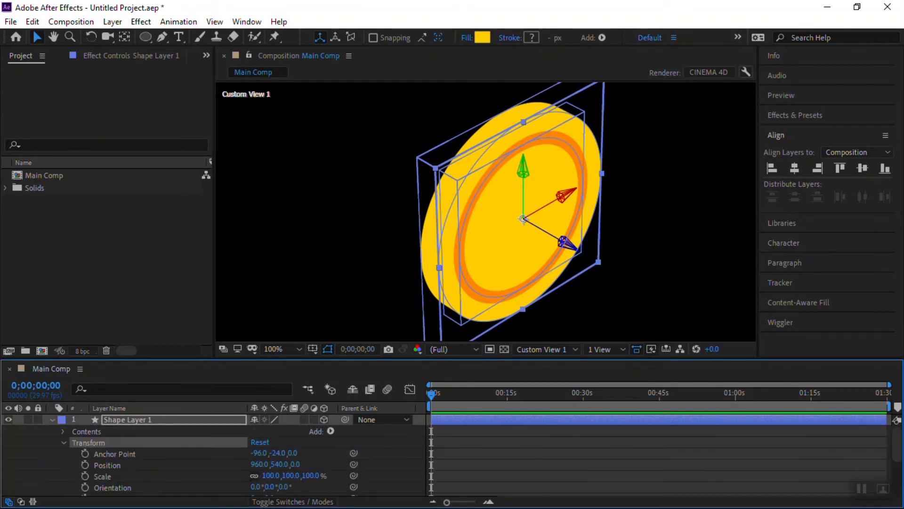
{"action": "left_click", "coordinate": [63, 431]}
{"action": "left_click", "coordinate": [97, 442]}
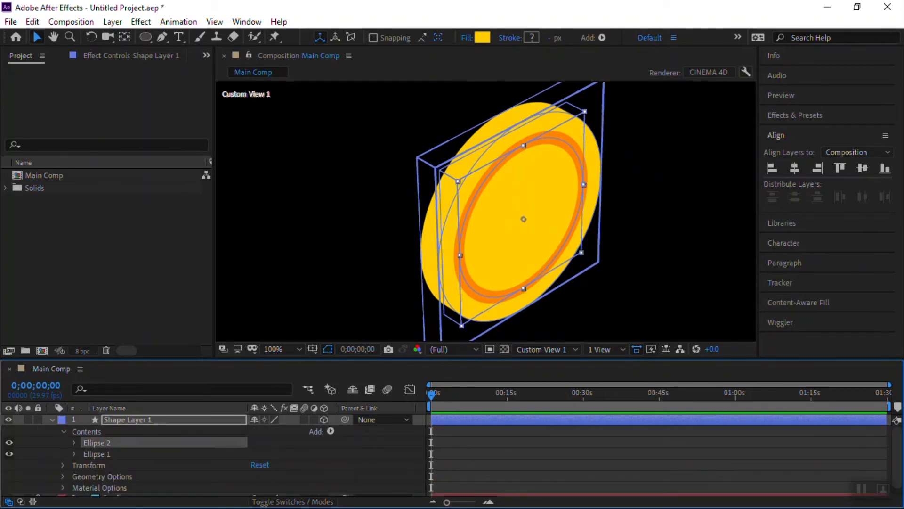
{"action": "key", "text": "ctrl+d"}
{"action": "left_click_drag", "start_coordinate": [97, 443], "coordinate": [97, 467]}
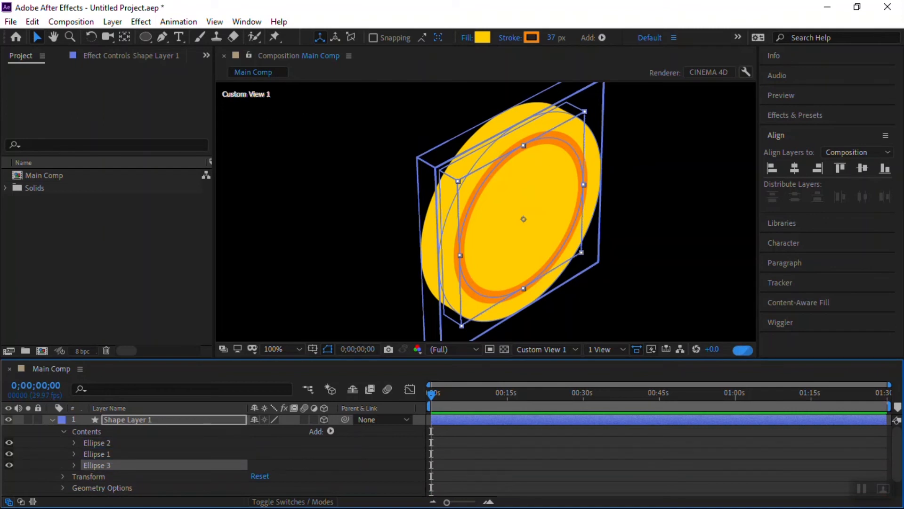
Step: Test the coin's Y rotation with the duplicated ring in place, and undo that rotation
{"action": "key", "text": "r"}
{"action": "left_click_drag", "start_coordinate": [267, 453], "coordinate": [226, 453]}
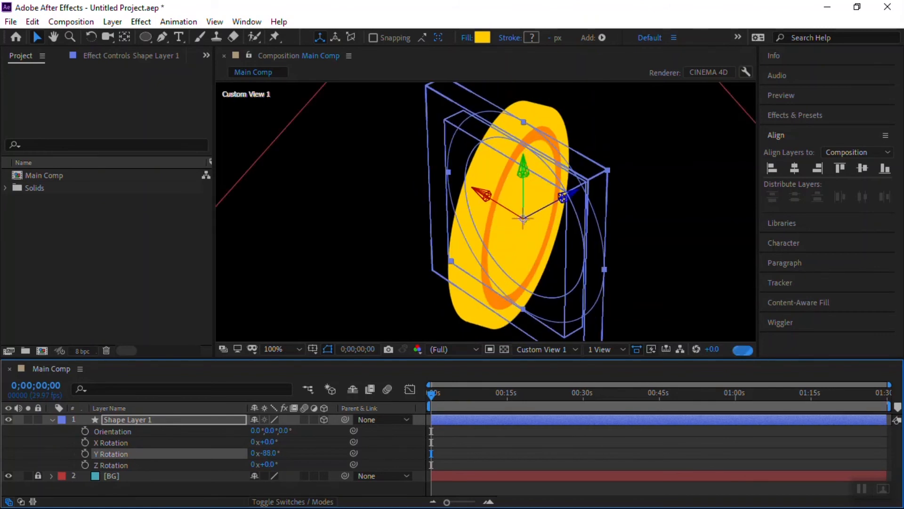
{"action": "key", "text": "ctrl+z"}
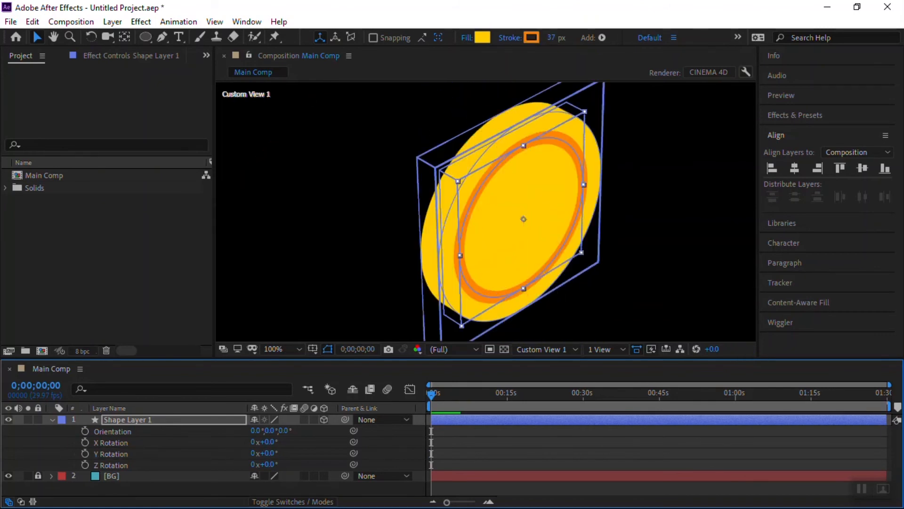
Step: Collapse Shape Layer 1 and return to the Active Camera view with the whole composition visible at 25%
{"action": "left_click", "coordinate": [61, 420]}
{"action": "left_click", "coordinate": [52, 420]}
{"action": "left_click", "coordinate": [541, 349]}
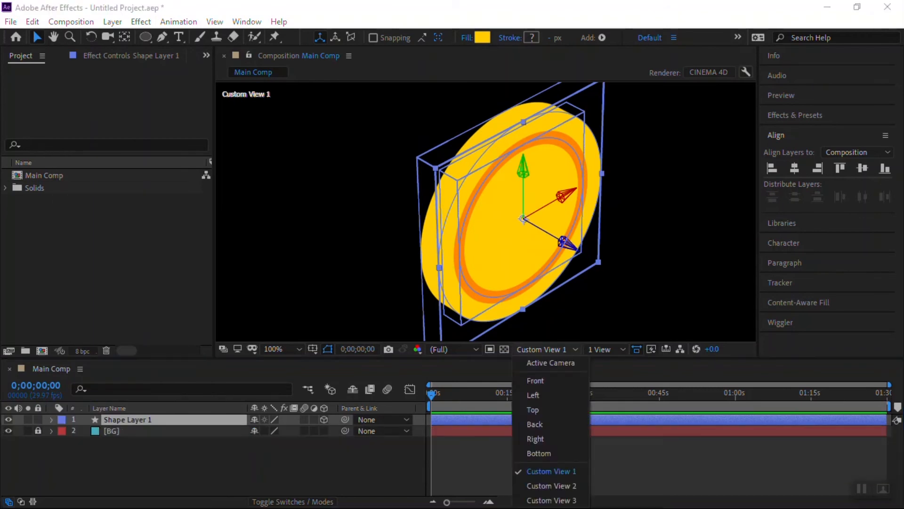
{"action": "left_click", "coordinate": [556, 359]}
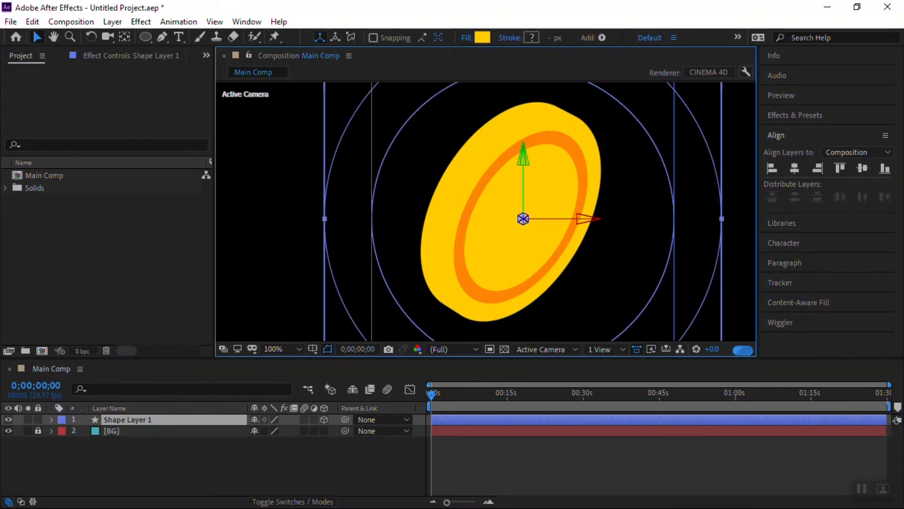
{"action": "scroll", "coordinate": [486, 212], "scroll_direction": "down", "scroll_amount": 2}
{"action": "left_click_drag", "start_coordinate": [496, 264], "coordinate": [495, 221]}
{"action": "left_click", "coordinate": [582, 236]}
{"action": "key", "text": "v"}
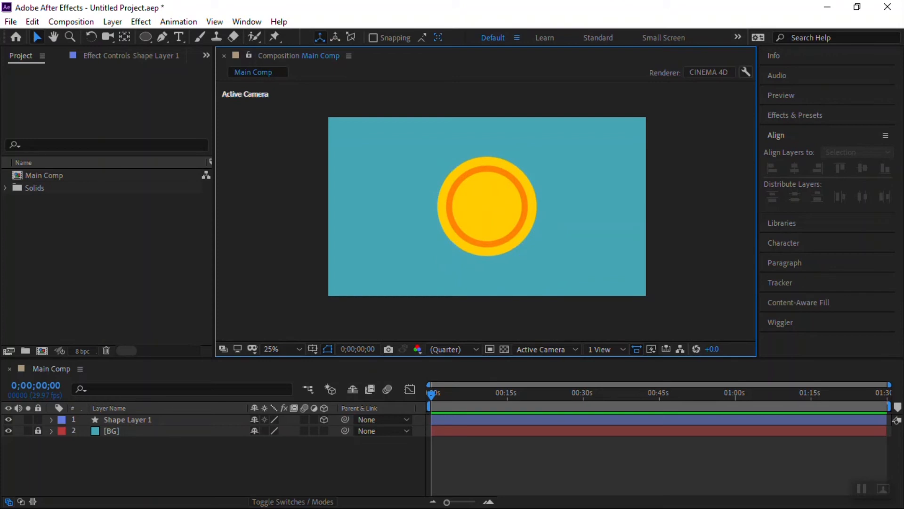
Step: Add a "$" text layer beside the coin and sample its fill colour from the coin's orange ring
{"action": "key", "text": "ctrl+t"}
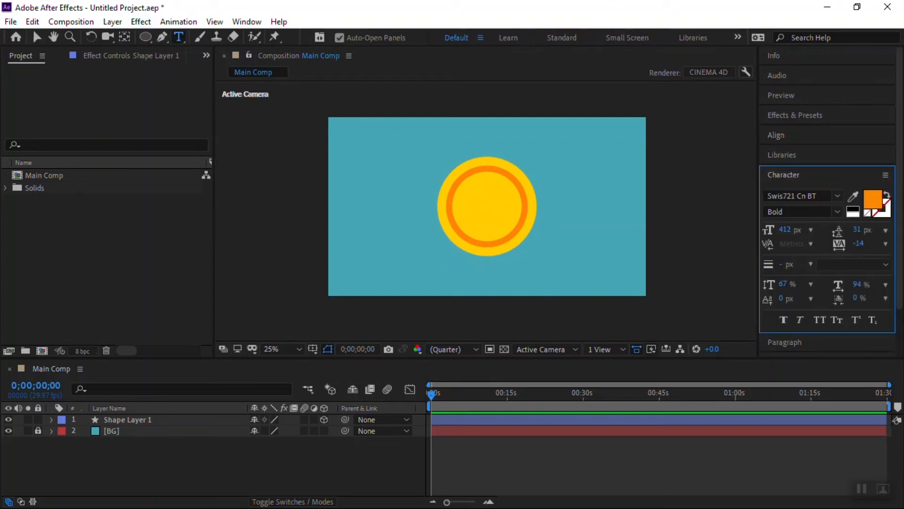
{"action": "left_click", "coordinate": [374, 211]}
{"action": "type", "text": "$"}
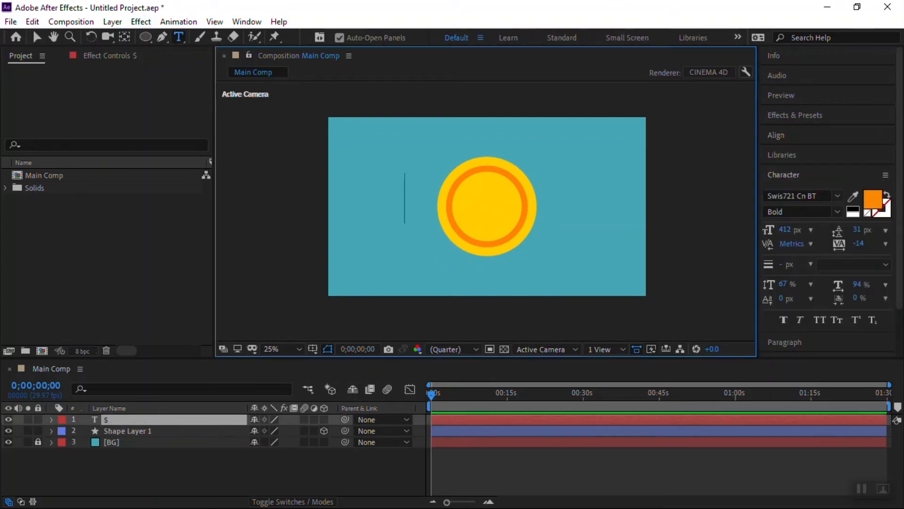
{"action": "left_click", "coordinate": [36, 37]}
{"action": "double_click", "coordinate": [389, 197]}
{"action": "left_click", "coordinate": [853, 196]}
{"action": "left_click", "coordinate": [449, 206]}
{"action": "left_click", "coordinate": [376, 198]}
{"action": "key", "text": "Escape"}
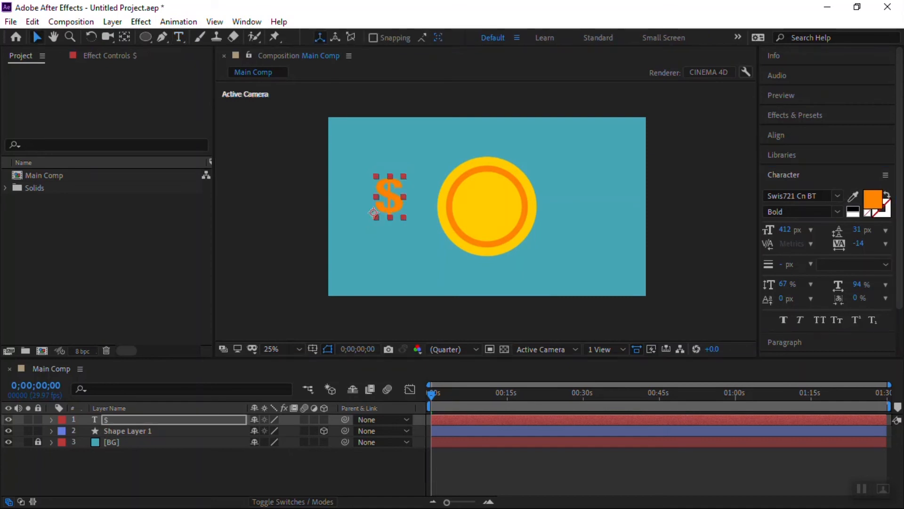
Step: Centre the $ layer's anchor point on the symbol and align the layer horizontally and vertically to the composition's centre
{"action": "key", "text": "y"}
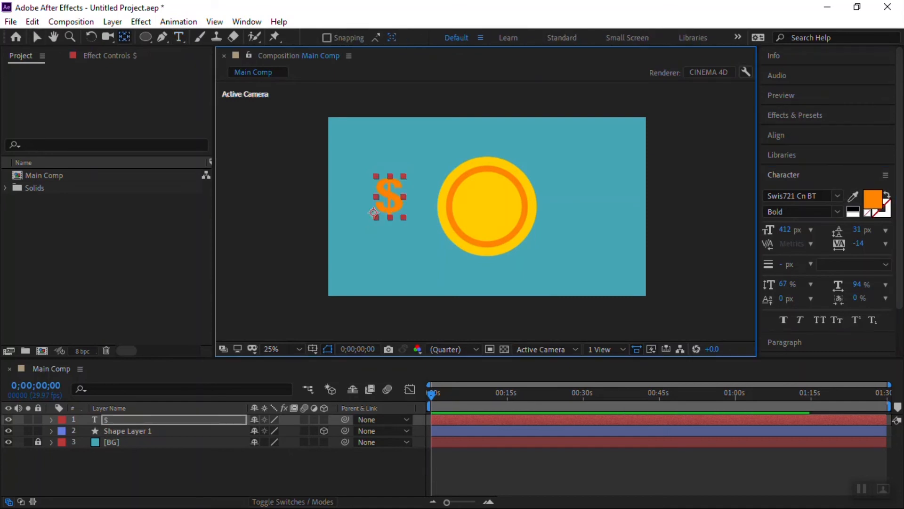
{"action": "key", "text": "ctrl+alt+Home"}
{"action": "key", "text": "v"}
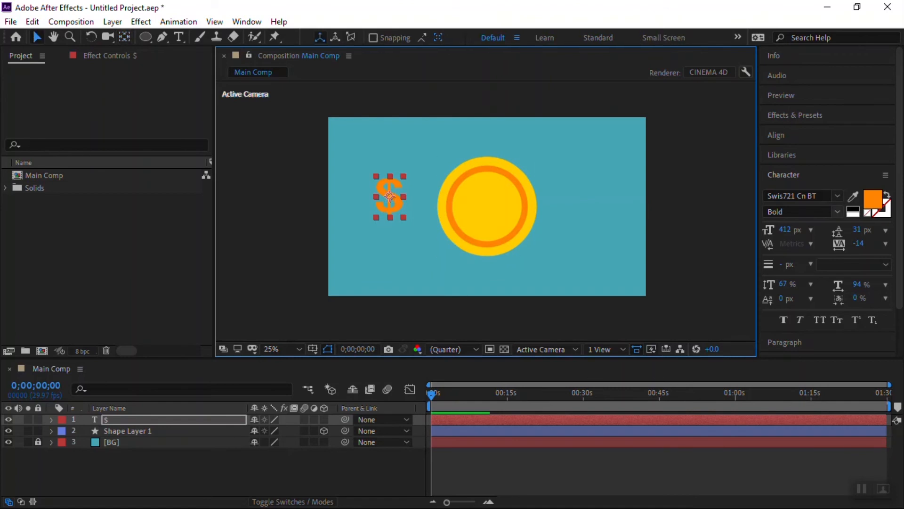
{"action": "left_click", "coordinate": [776, 135]}
{"action": "left_click", "coordinate": [794, 168]}
{"action": "left_click", "coordinate": [862, 168]}
{"action": "key", "text": "ctrl+shift+a"}
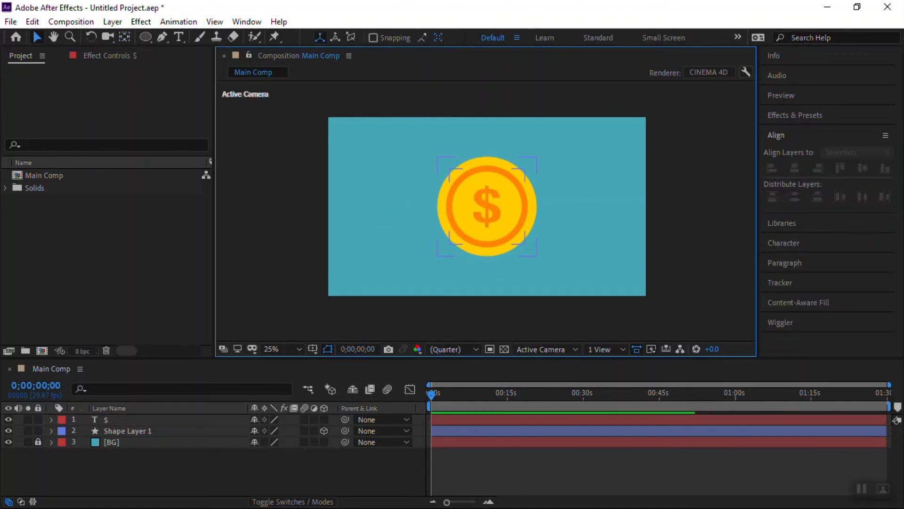
Step: Duplicate the $ text layer and clear the layer selection
{"action": "key", "text": "ctrl+Down"}
{"action": "key", "text": "F2"}
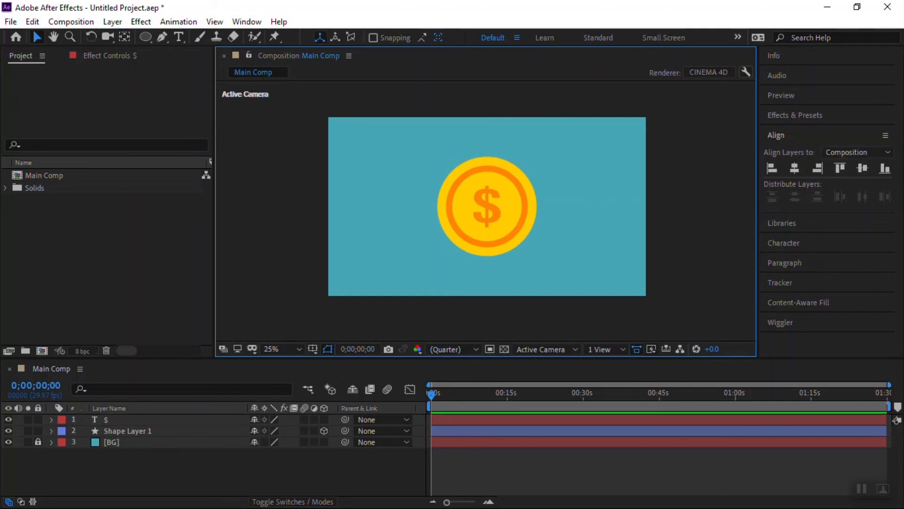
{"action": "key", "text": "ctrl+Down"}
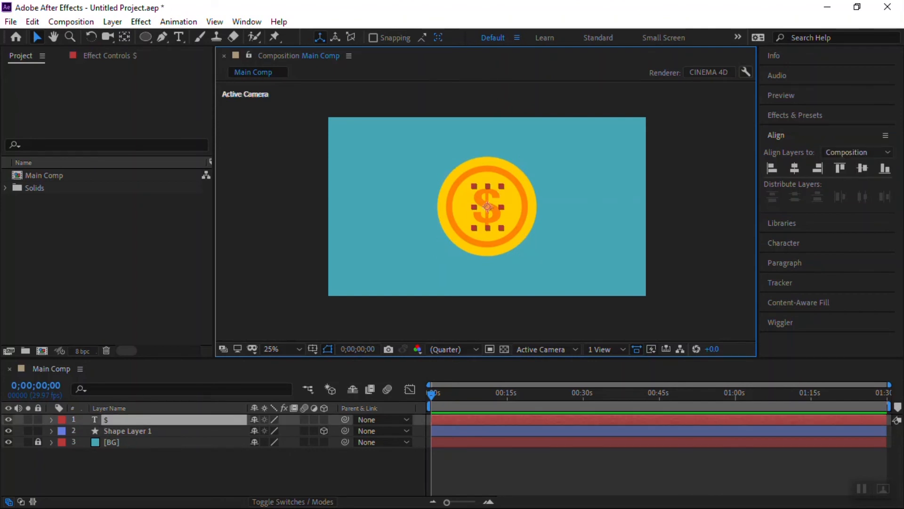
{"action": "key", "text": "backslash"}
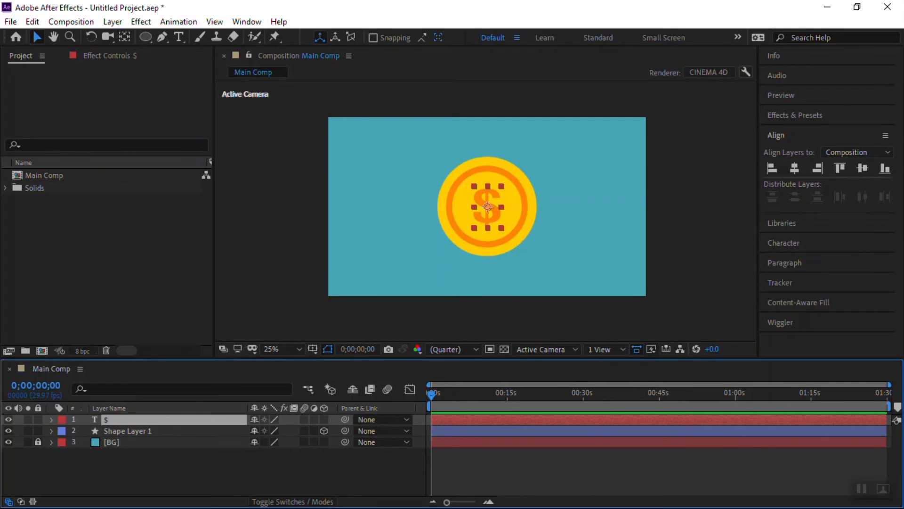
{"action": "key", "text": "ctrl+d"}
{"action": "key", "text": "backslash"}
{"action": "key", "text": "ctrl+shift+a"}
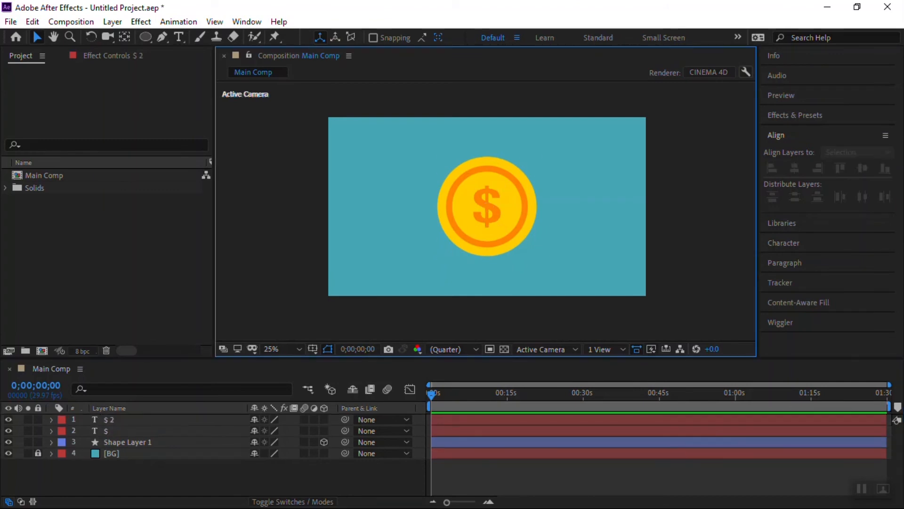
Step: In the Top view, make both $ layers 3D and move the $ 2 layer in depth onto the coin's back face
{"action": "left_click", "coordinate": [542, 349]}
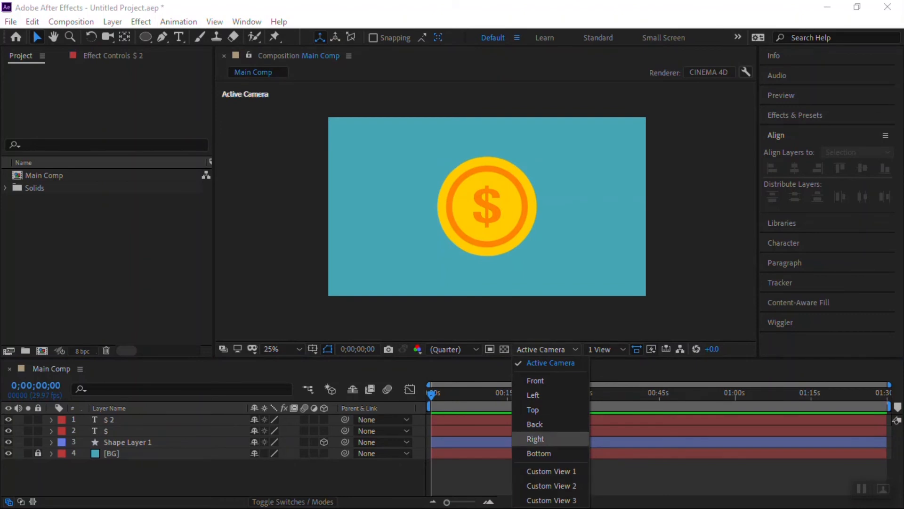
{"action": "left_click", "coordinate": [532, 410]}
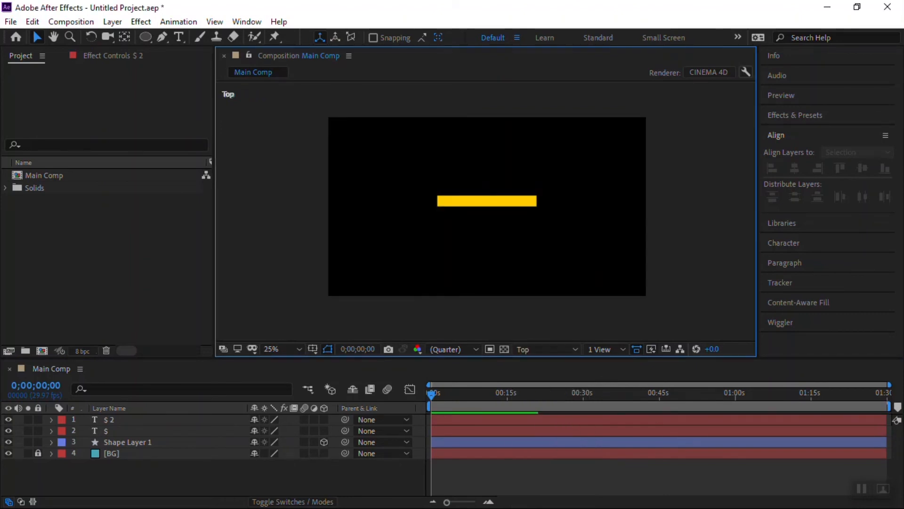
{"action": "left_click", "coordinate": [565, 419]}
{"action": "left_click", "coordinate": [324, 419]}
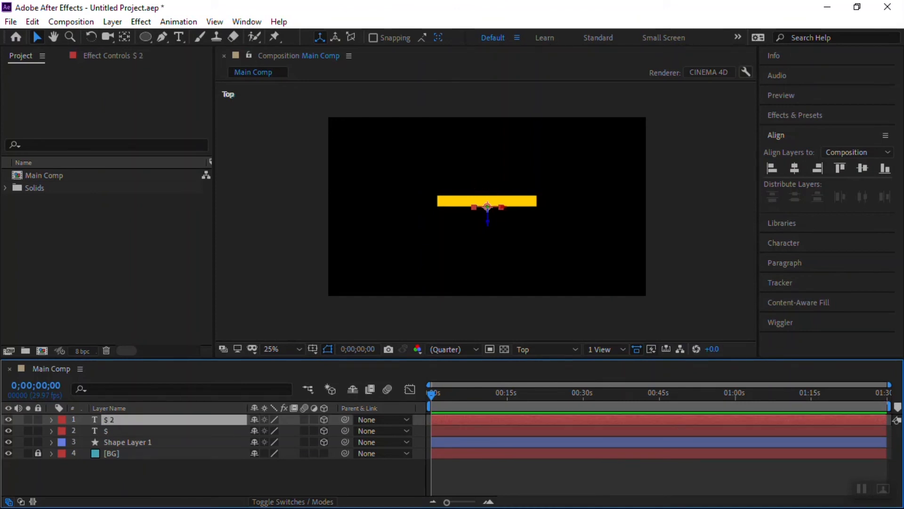
{"action": "key", "text": "slash"}
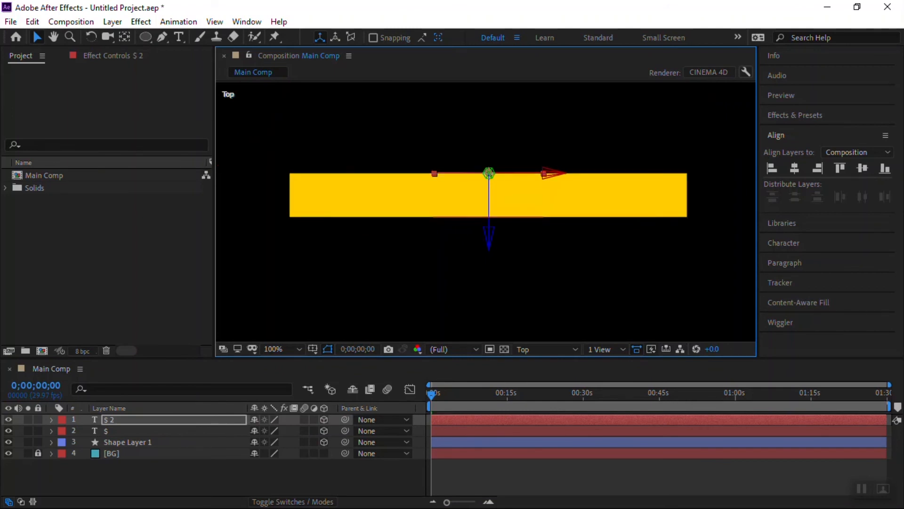
{"action": "key", "text": "Return"}
Step: Return to the Active Camera view, fit the whole composition in the viewer and deselect all layers
{"action": "left_click", "coordinate": [546, 349]}
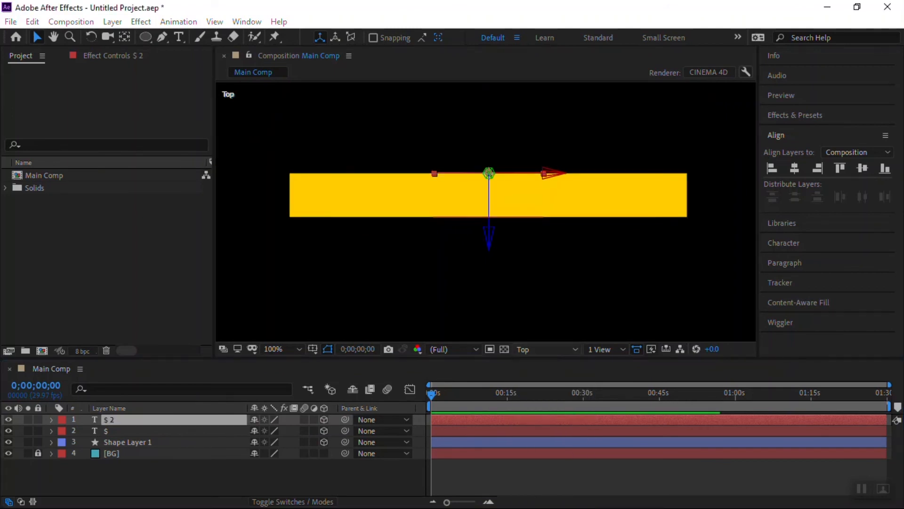
{"action": "left_click", "coordinate": [542, 361]}
{"action": "scroll", "coordinate": [547, 256], "scroll_direction": "down", "scroll_amount": 3}
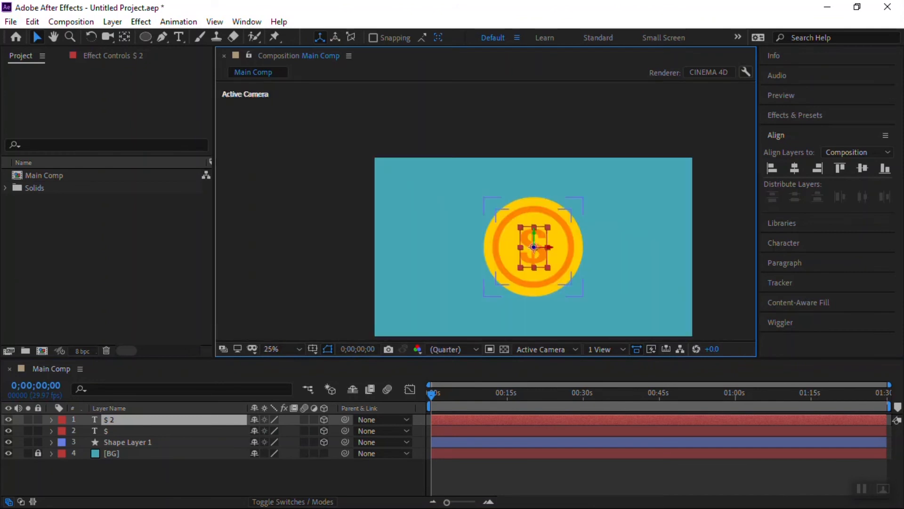
{"action": "left_click_drag", "start_coordinate": [547, 256], "coordinate": [485, 217]}
{"action": "left_click", "coordinate": [280, 349]}
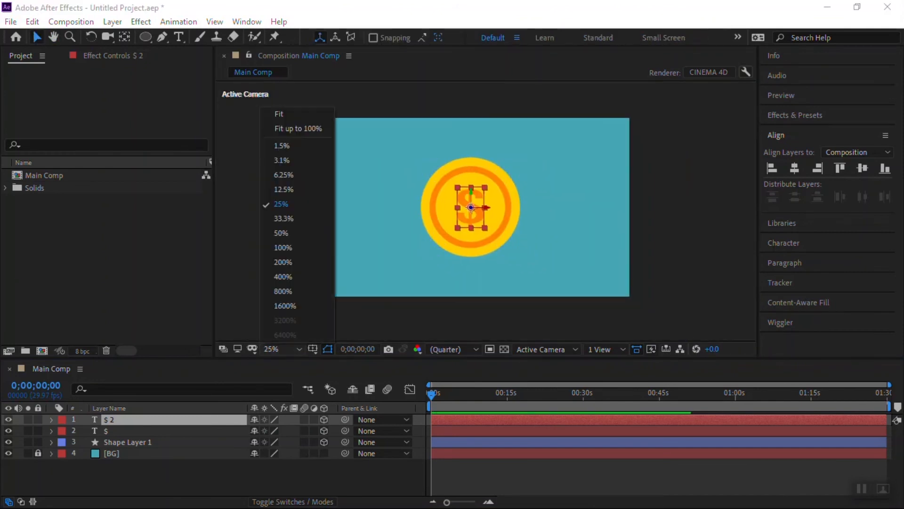
{"action": "left_click", "coordinate": [282, 114]}
{"action": "key", "text": "F2"}
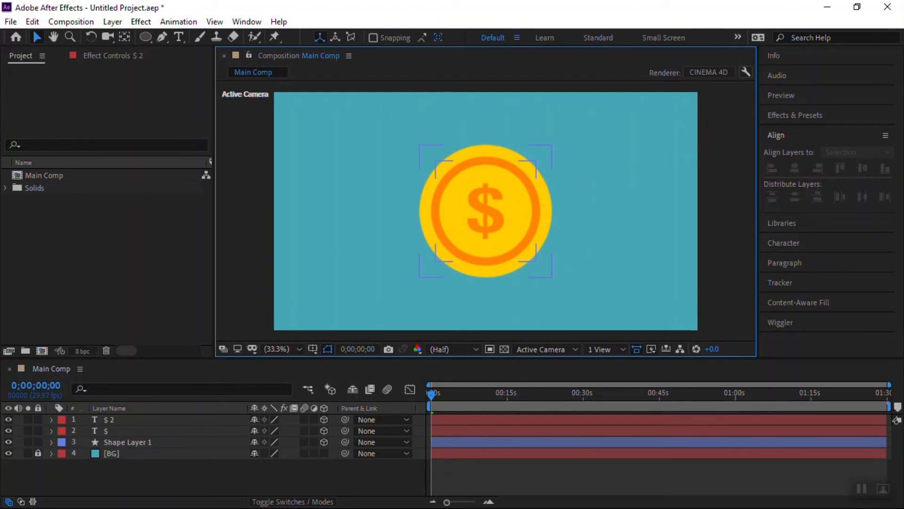
Step: Examine the coin's two faces in the Front and Back views, and return to the Active Camera view
{"action": "left_click", "coordinate": [544, 348]}
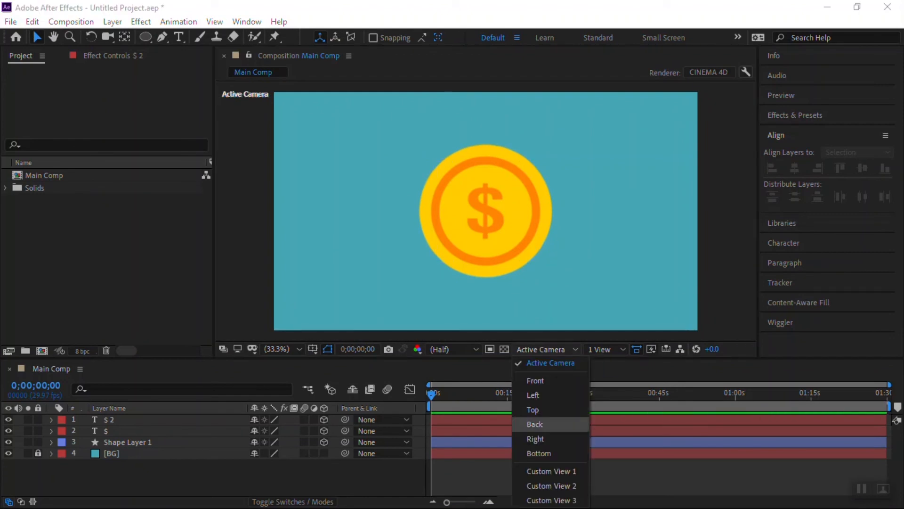
{"action": "left_click", "coordinate": [535, 380]}
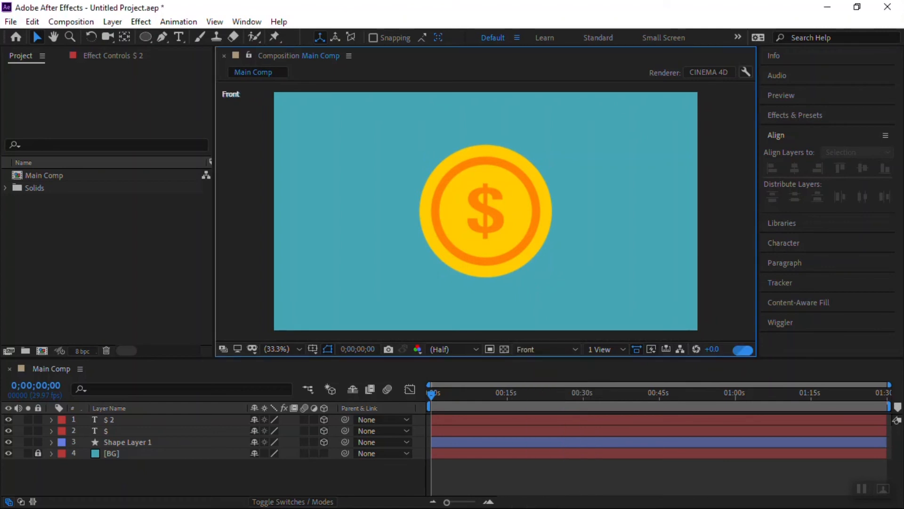
{"action": "left_click", "coordinate": [544, 349]}
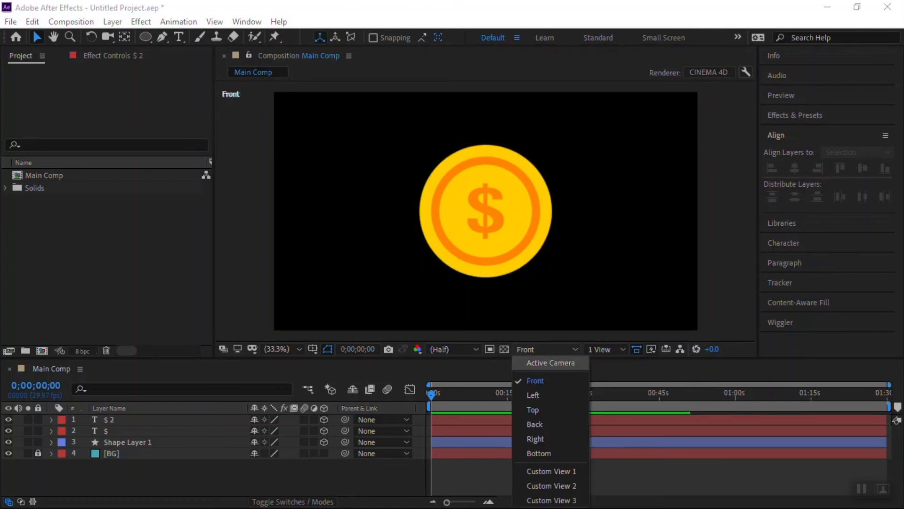
{"action": "left_click", "coordinate": [535, 424]}
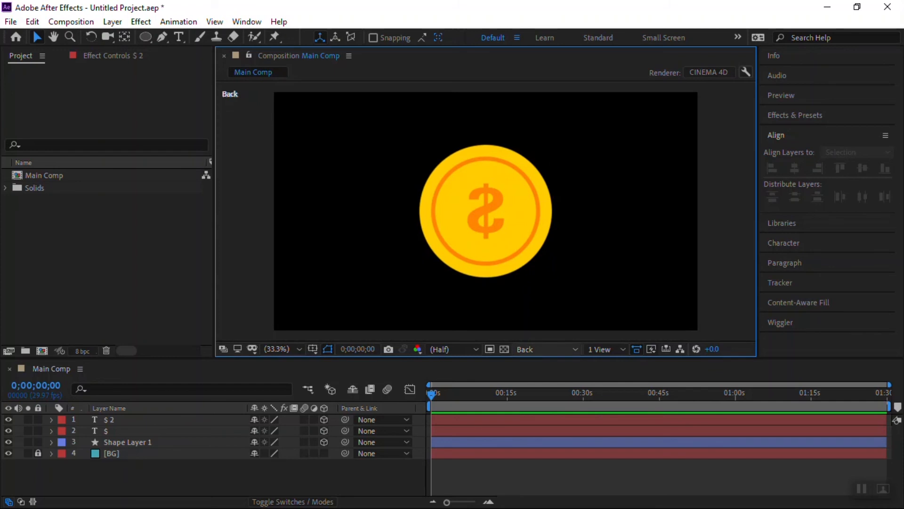
{"action": "left_click", "coordinate": [544, 349]}
{"action": "left_click", "coordinate": [537, 363]}
Step: Flip the $ 2 layer horizontally in the Back view, and return to the Active Camera view
{"action": "left_click", "coordinate": [544, 349]}
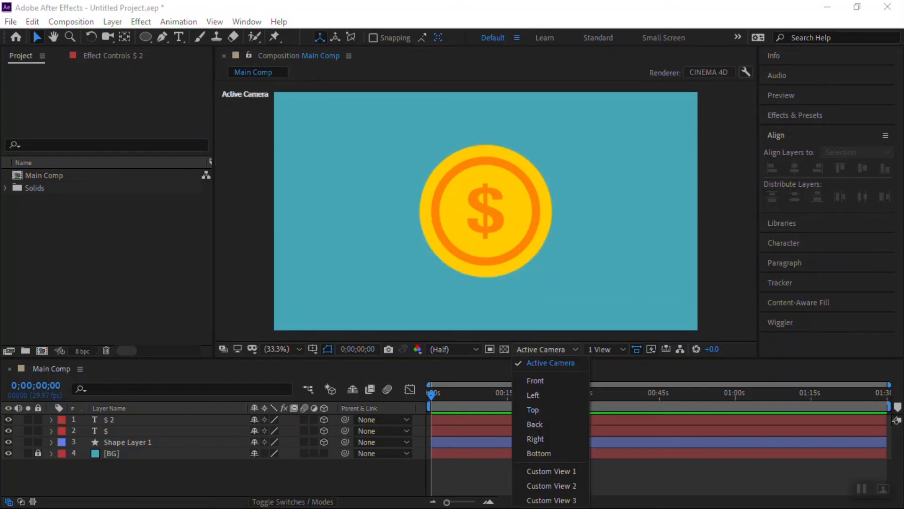
{"action": "left_click", "coordinate": [535, 424]}
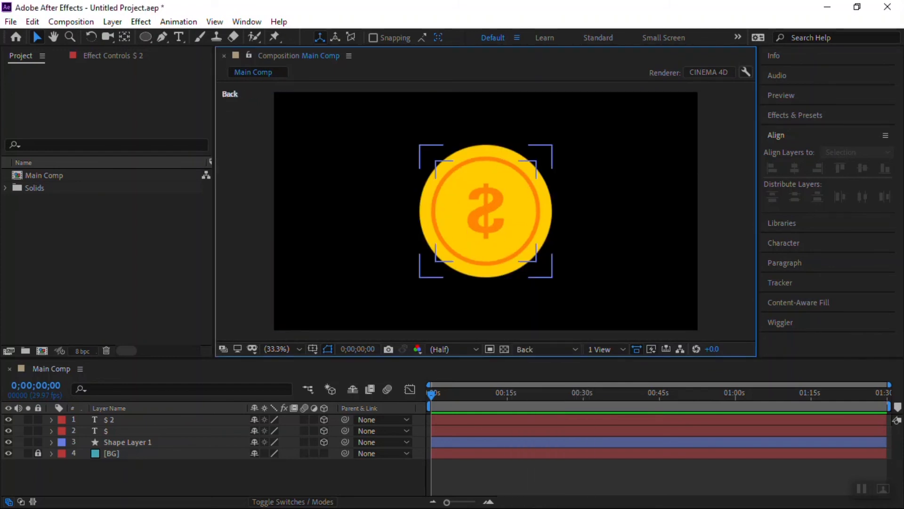
{"action": "left_click", "coordinate": [485, 211]}
{"action": "right_click", "coordinate": [490, 211]}
{"action": "mouse_move", "coordinate": [531, 189]}
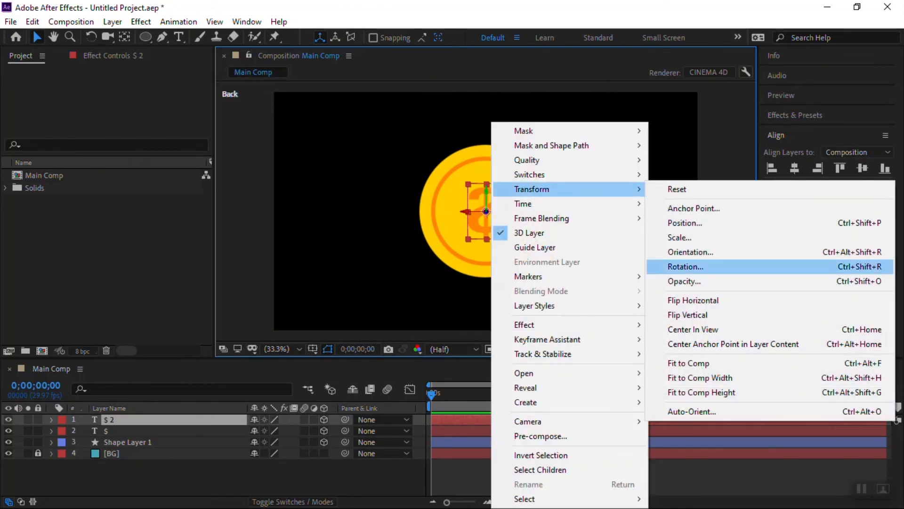
{"action": "left_click", "coordinate": [700, 300]}
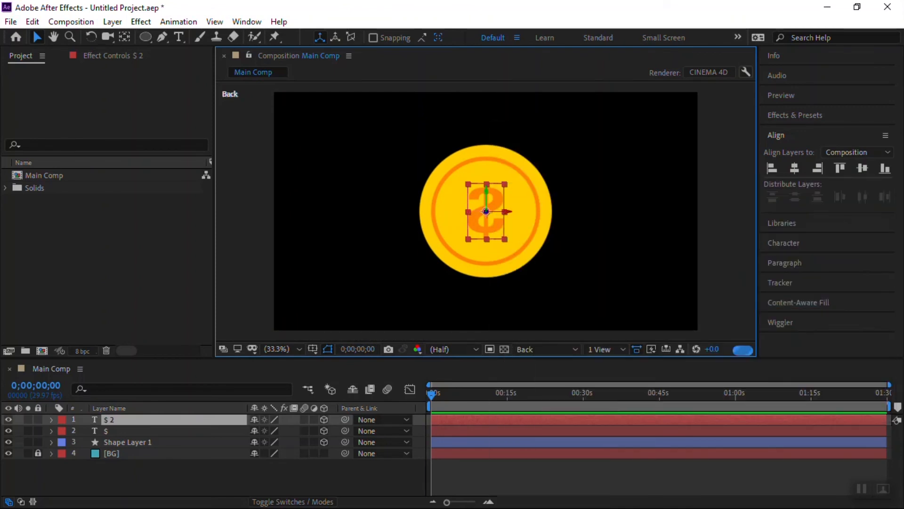
{"action": "key", "text": "ctrl+shift+a"}
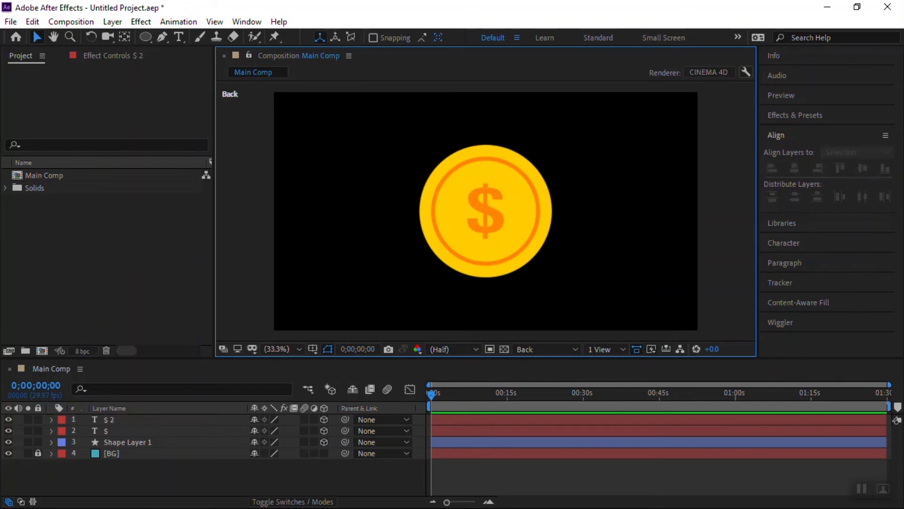
{"action": "left_click", "coordinate": [546, 349]}
{"action": "left_click", "coordinate": [541, 360]}
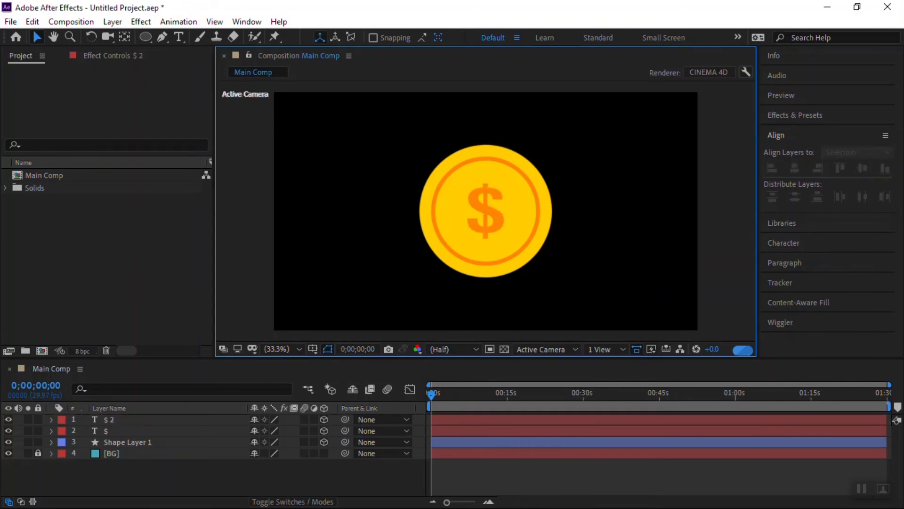
Step: Test Shape Layer 1's Y rotation without the $ layers attached, undo it and collapse the layer
{"action": "left_click", "coordinate": [431, 266]}
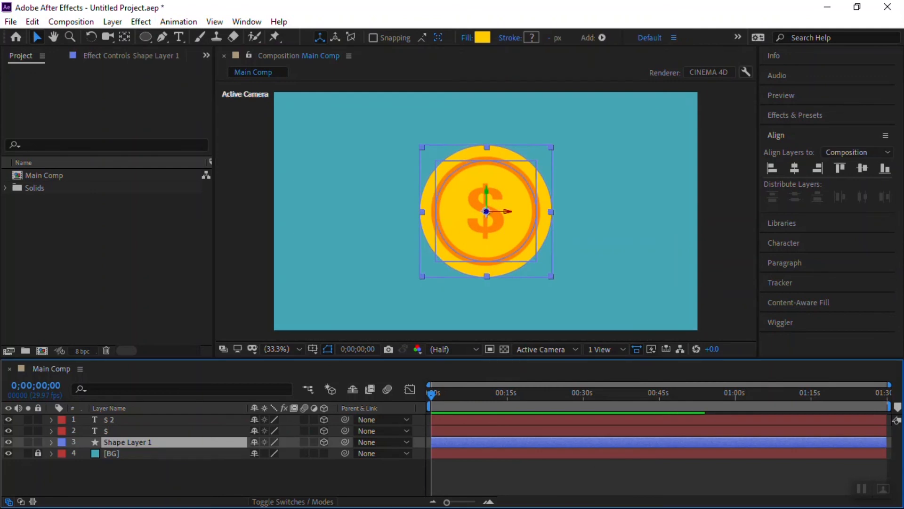
{"action": "key", "text": "r"}
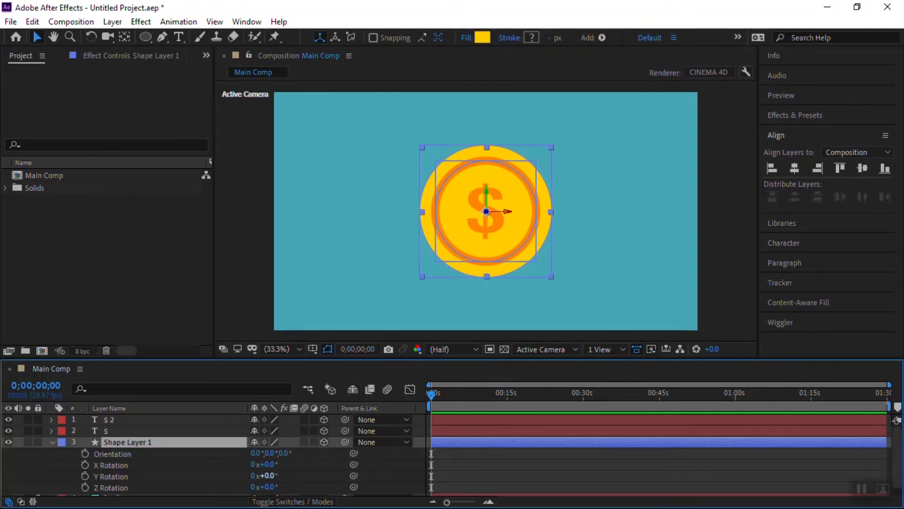
{"action": "left_click_drag", "start_coordinate": [268, 475], "coordinate": [244, 476]}
{"action": "key", "text": "ctrl+z"}
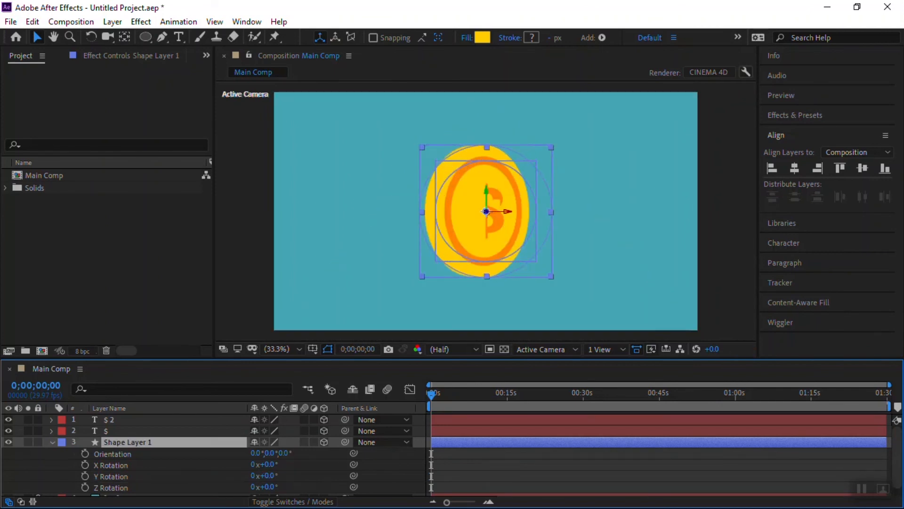
{"action": "left_click", "coordinate": [372, 278]}
{"action": "left_click", "coordinate": [52, 442]}
Step: Parent both the $ and $ 2 text layers to Shape Layer 1
{"action": "left_click", "coordinate": [107, 431]}
{"action": "left_click", "coordinate": [109, 419], "text": "shift"}
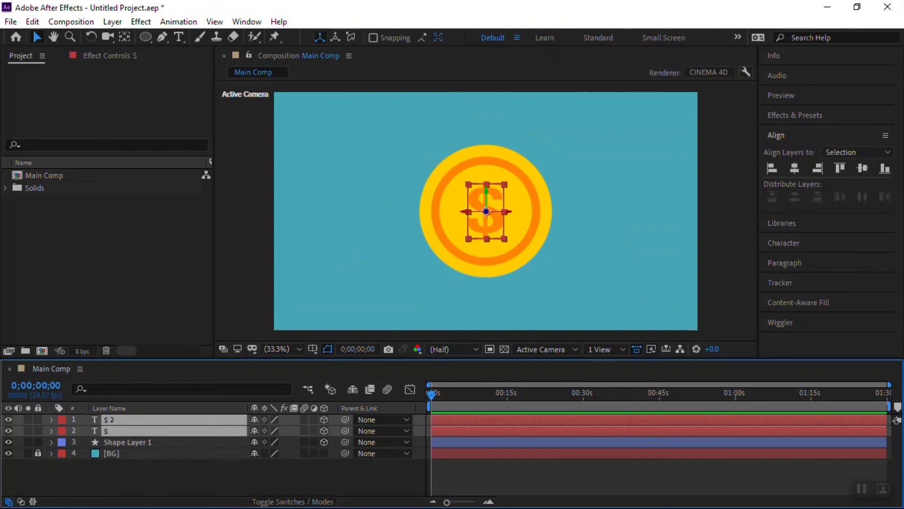
{"action": "left_click", "coordinate": [128, 442]}
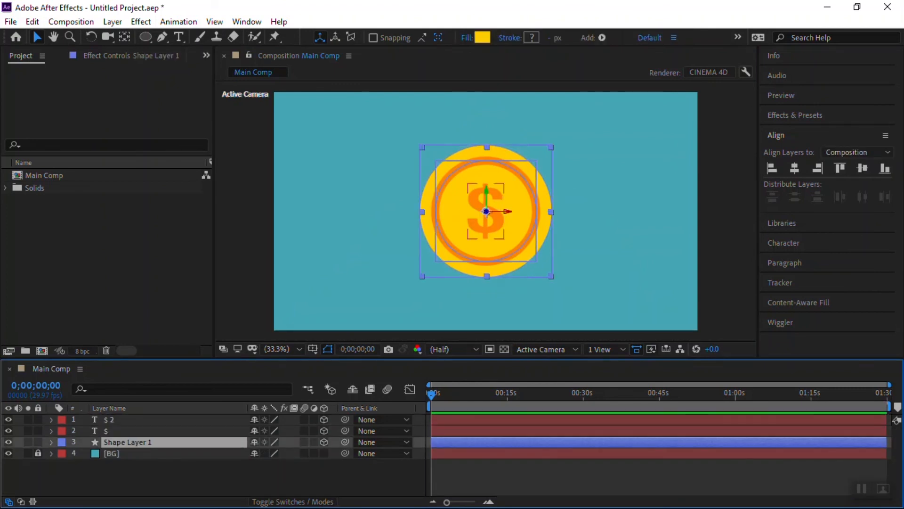
{"action": "left_click", "coordinate": [107, 431]}
{"action": "left_click", "coordinate": [110, 420], "text": "shift"}
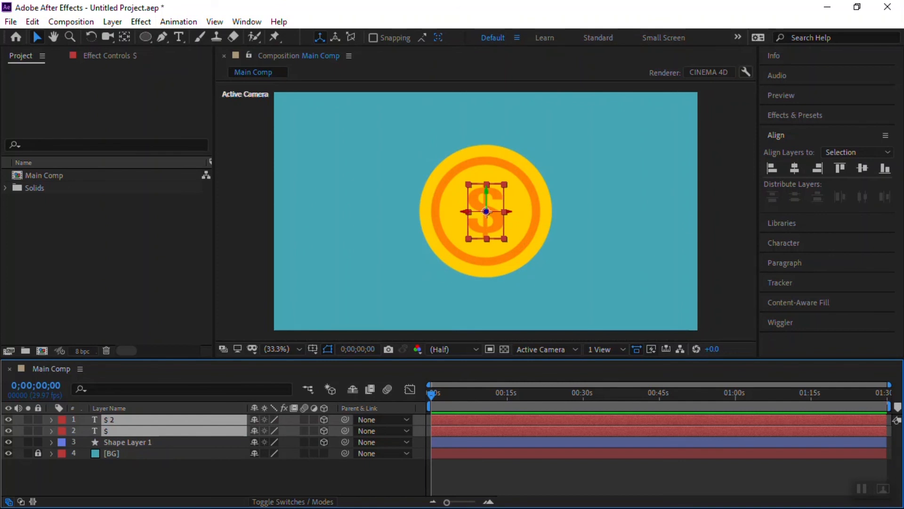
{"action": "left_click", "coordinate": [127, 442]}
{"action": "left_click", "coordinate": [108, 431], "text": "shift"}
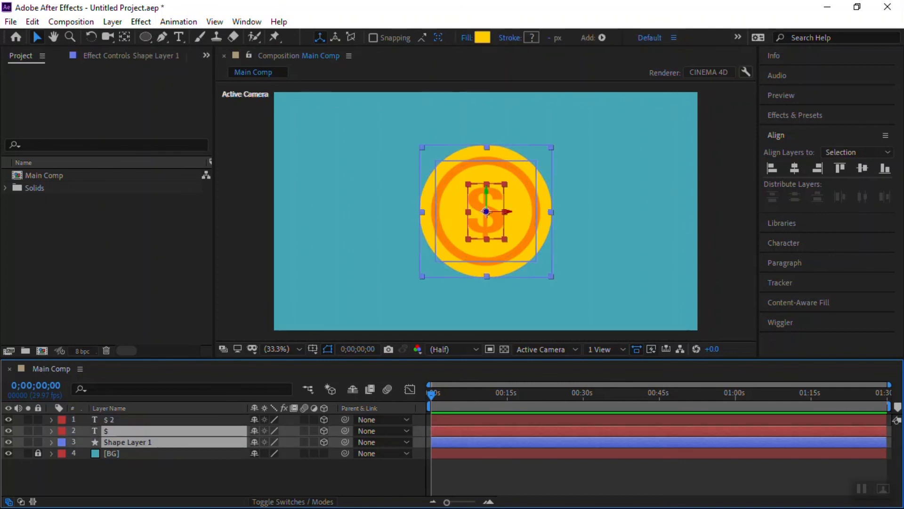
{"action": "left_click", "coordinate": [109, 419]}
{"action": "left_click", "coordinate": [107, 431], "text": "shift"}
{"action": "left_click", "coordinate": [128, 442]}
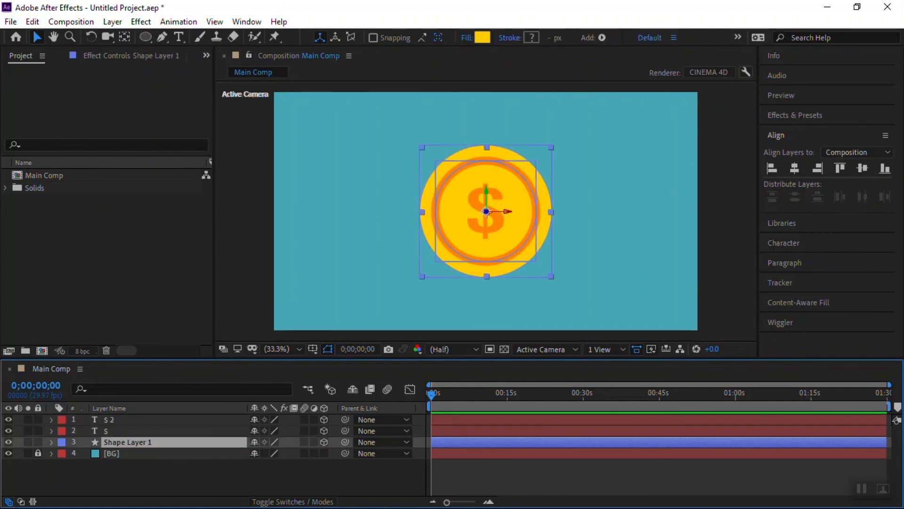
{"action": "left_click", "coordinate": [108, 431]}
{"action": "left_click", "coordinate": [109, 419], "text": "shift"}
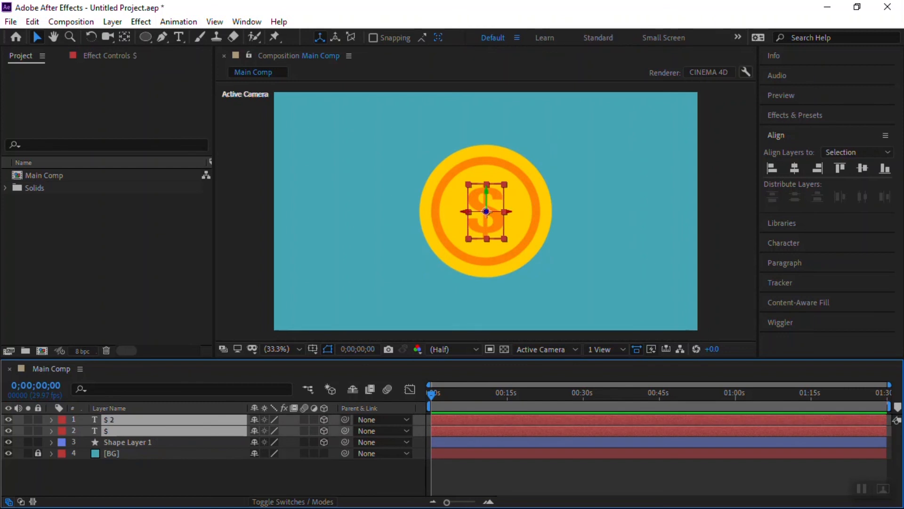
{"action": "left_click_drag", "start_coordinate": [345, 431], "coordinate": [221, 441]}
Step: Test Shape Layer 1's Y rotation at 136° with both $ layers parented to it, and undo the rotation
{"action": "left_click", "coordinate": [142, 441]}
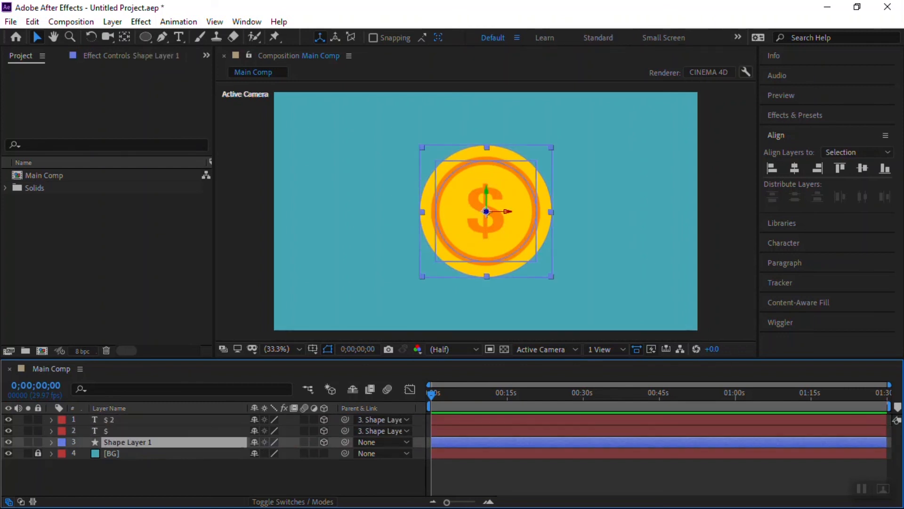
{"action": "key", "text": "r"}
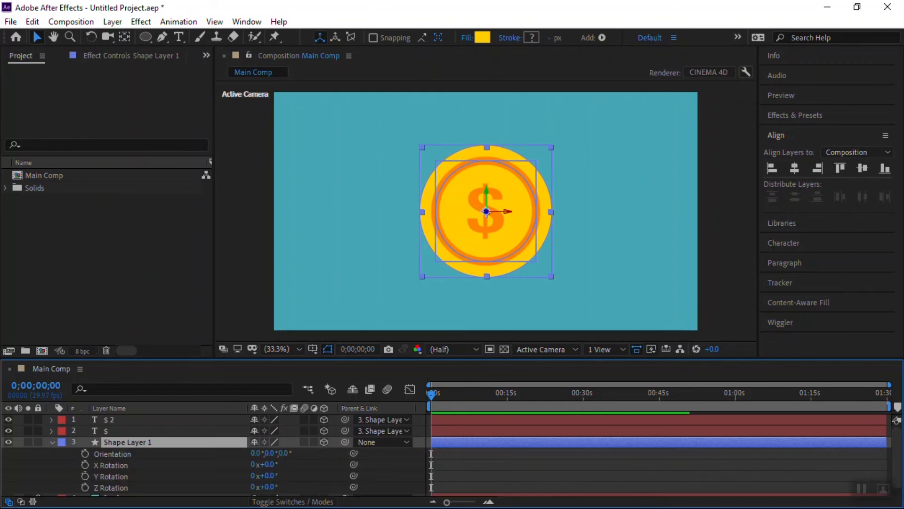
{"action": "left_click_drag", "start_coordinate": [267, 476], "coordinate": [332, 476]}
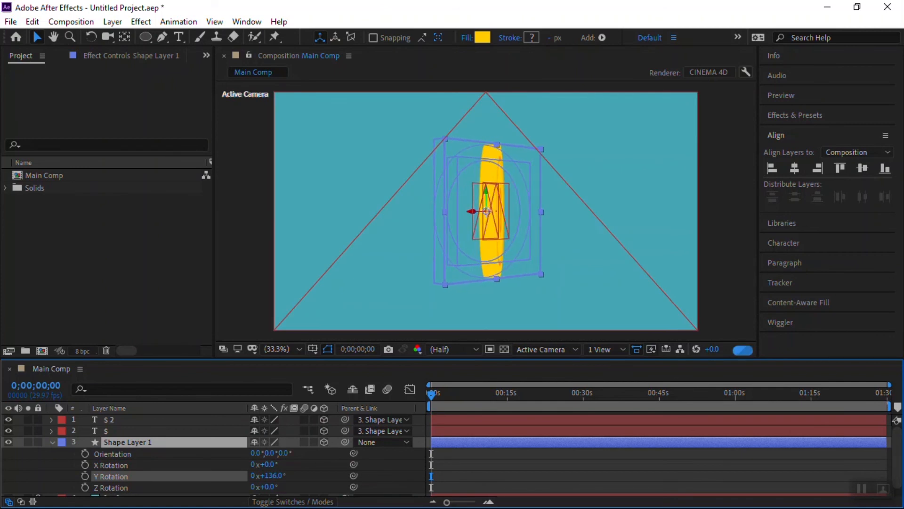
{"action": "key", "text": "ctrl+z"}
{"action": "left_click", "coordinate": [111, 476]}
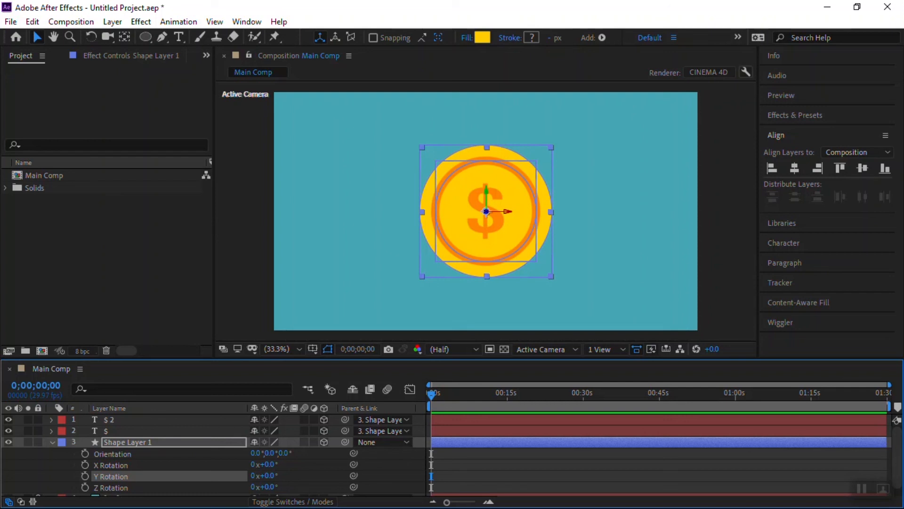
Step: Preview the still coin, and add the expression time*150 to Shape Layer 1's Y Rotation
{"action": "key", "text": "space"}
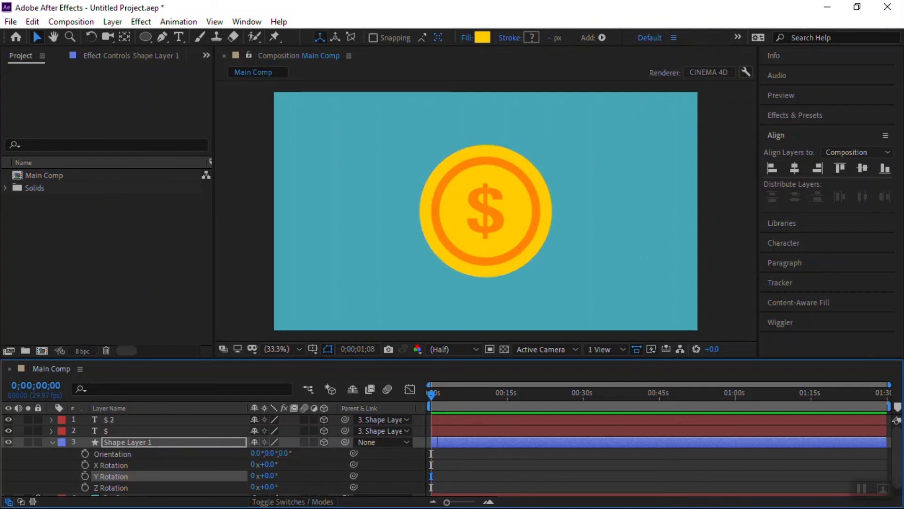
{"action": "key", "text": "space"}
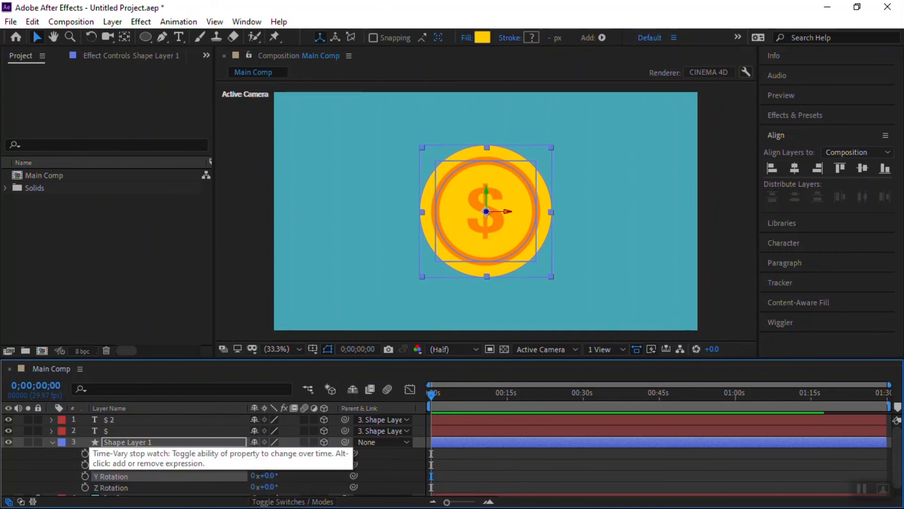
{"action": "left_click", "coordinate": [85, 475], "text": "alt"}
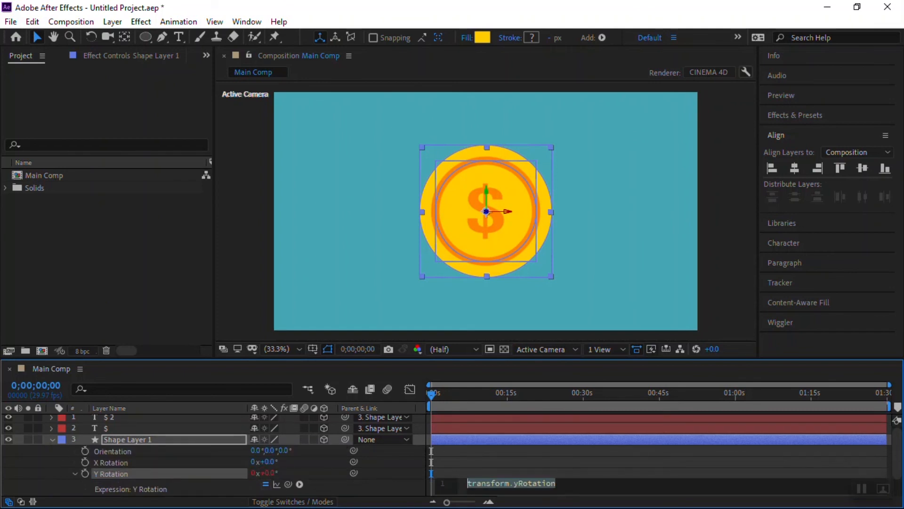
{"action": "type", "text": "time"}
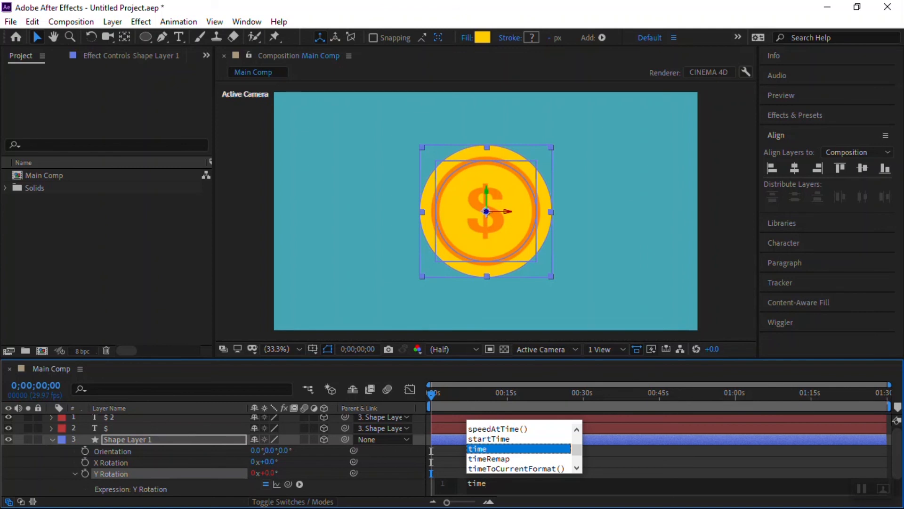
{"action": "type", "text": "*150"}
{"action": "left_click", "coordinate": [612, 462]}
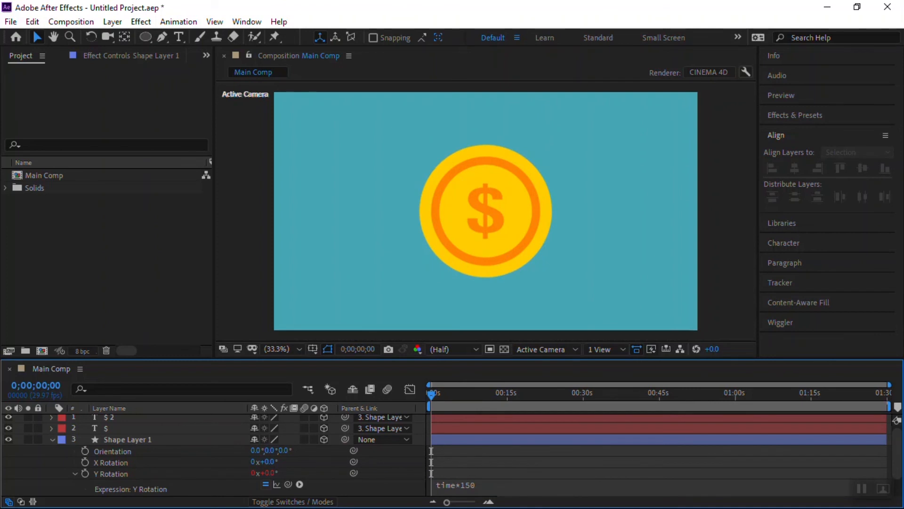
Step: Preview the coin's expression-driven spin several times from the start of the timeline
{"action": "key", "text": "space"}
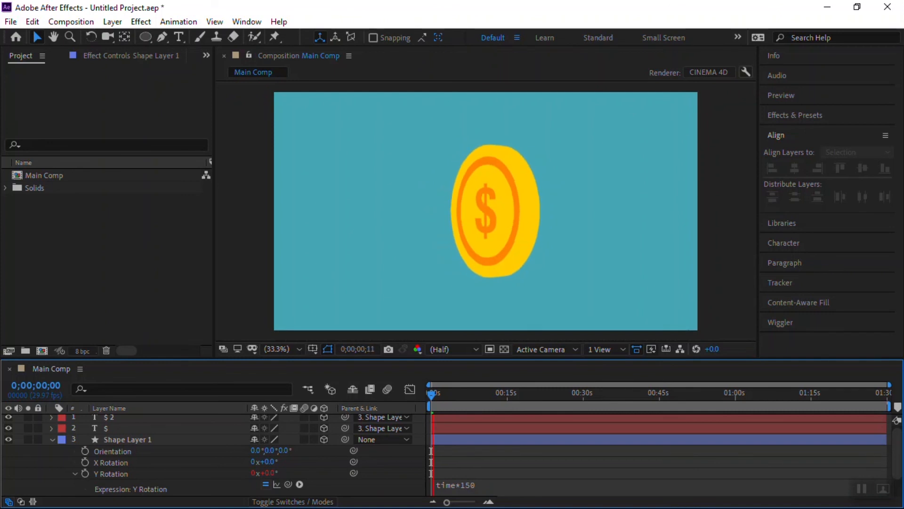
{"action": "key", "text": "space"}
{"action": "left_click_drag", "start_coordinate": [440, 394], "coordinate": [441, 394]}
{"action": "key", "text": "Home"}
{"action": "key", "text": "space"}
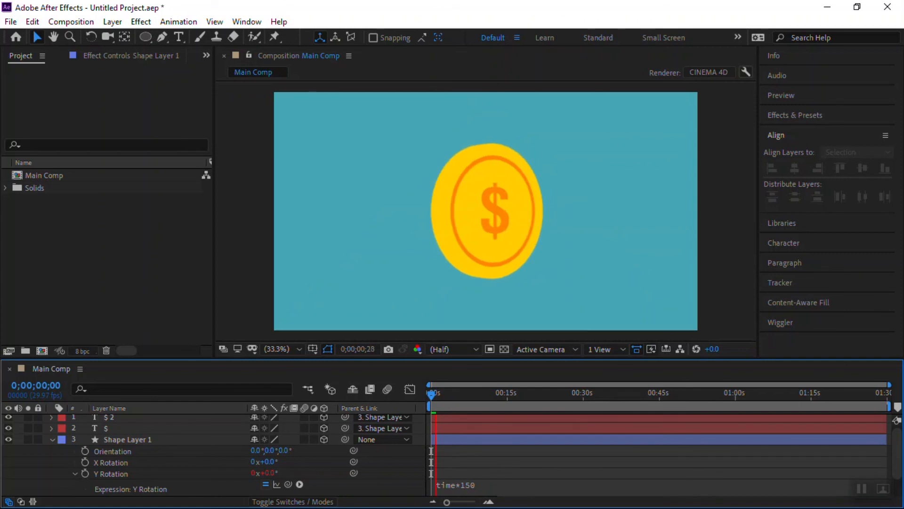
{"action": "key", "text": "space"}
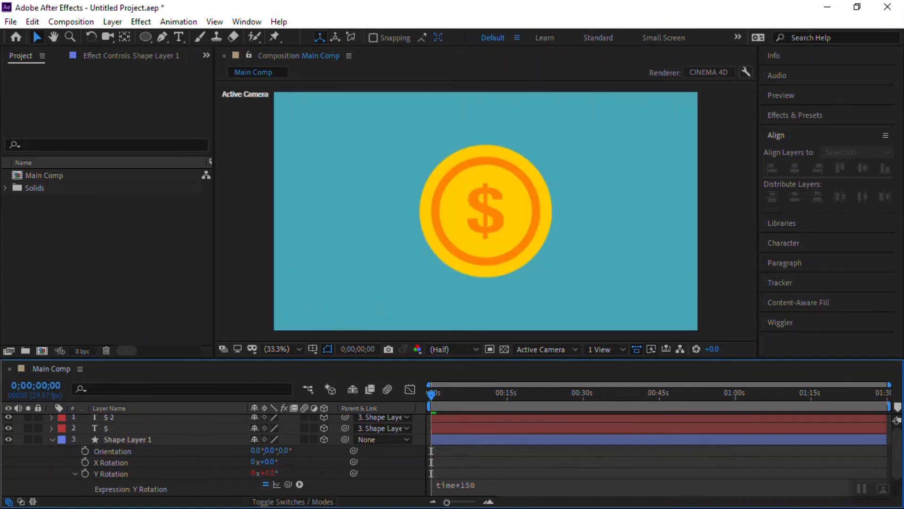
{"action": "key", "text": "space"}
{"action": "key", "text": "space"}
{"action": "key", "text": "space"}
{"action": "key", "text": "space"}
{"action": "key", "text": "space"}
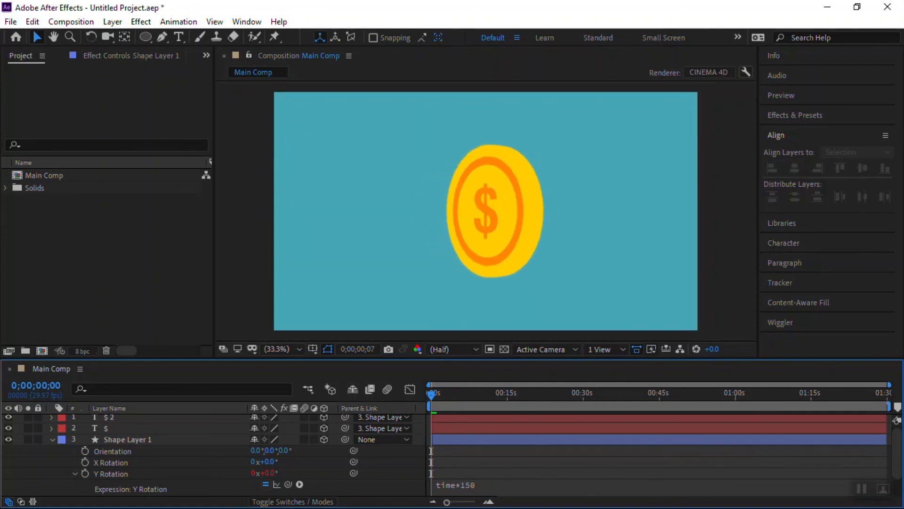
{"action": "key", "text": "space"}
{"action": "key", "text": "space"}
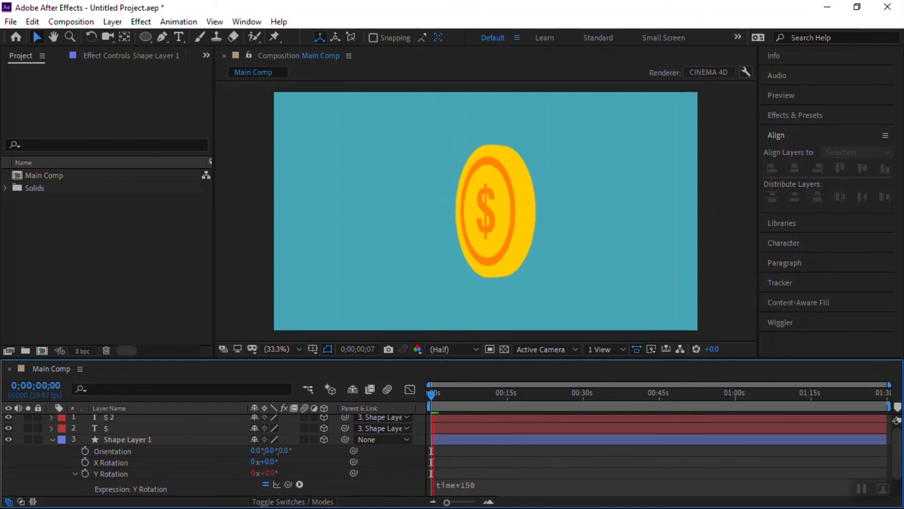
{"action": "key", "text": "space"}
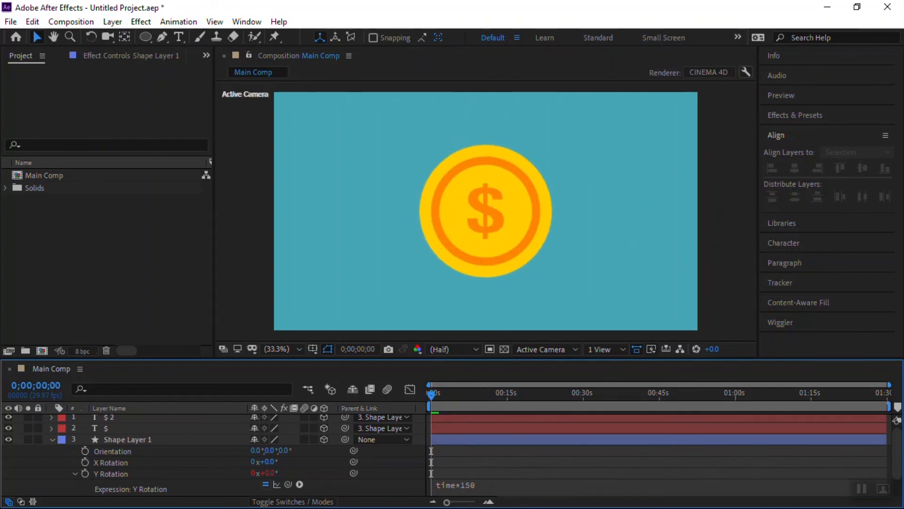
Step: Collapse Shape Layer 1's rotation properties in the timeline and leave all layers deselected
{"action": "key", "text": "u"}
{"action": "left_click", "coordinate": [245, 244]}
{"action": "left_click", "coordinate": [127, 259]}
{"action": "left_click", "coordinate": [245, 245]}
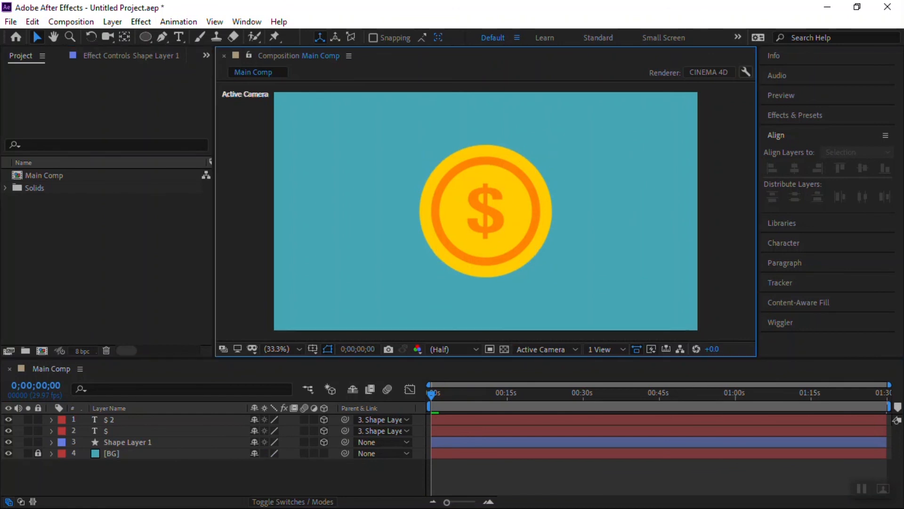
Step: Switch to VLC media player, watch 3D Rotation.mp4 in full screen from the coin to the mobile example, and close the player
{"action": "key", "text": "alt+Tab"}
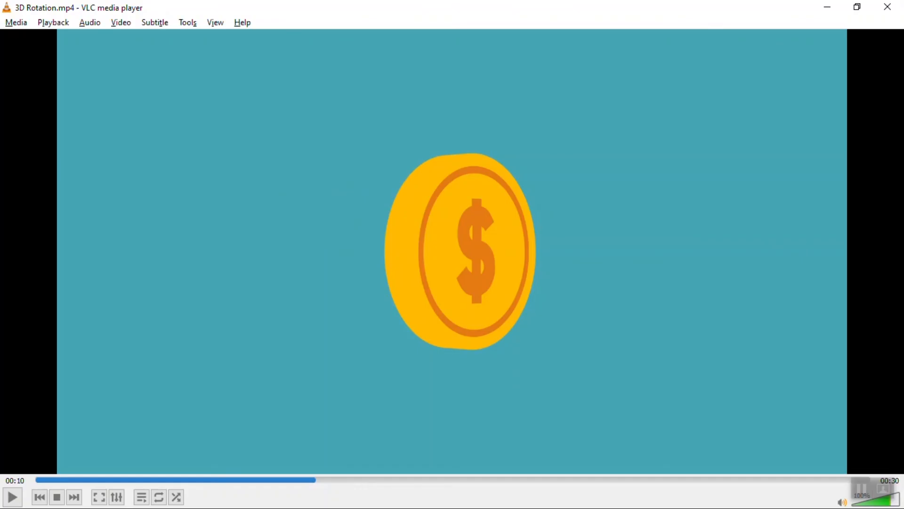
{"action": "key", "text": "space"}
{"action": "key", "text": "f"}
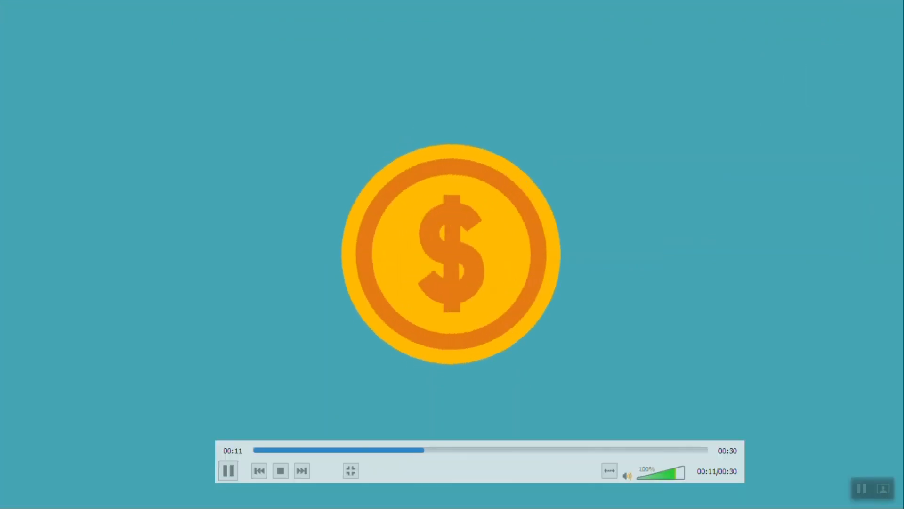
{"action": "left_click", "coordinate": [477, 449]}
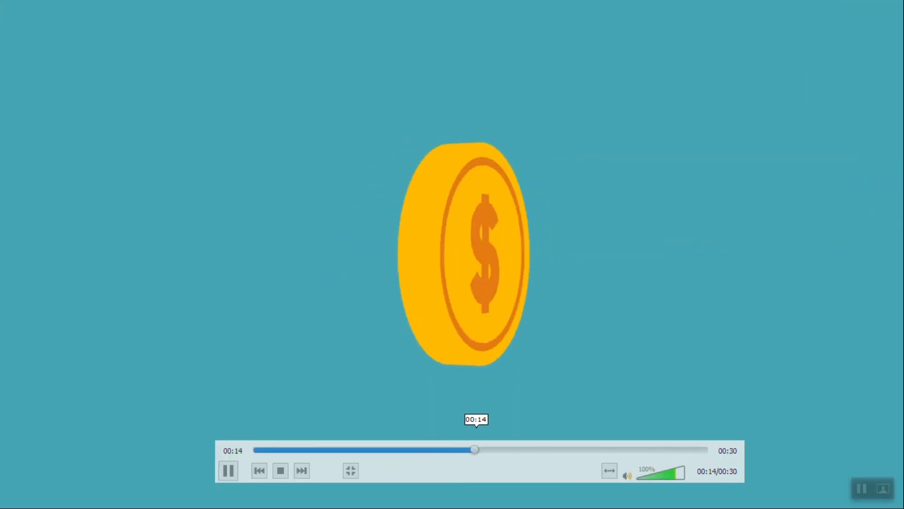
{"action": "left_click", "coordinate": [499, 449]}
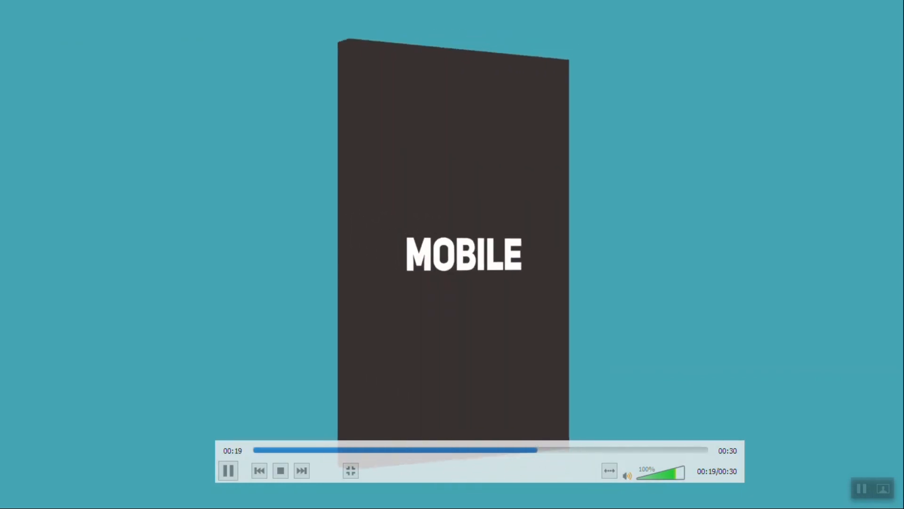
{"action": "key", "text": "space"}
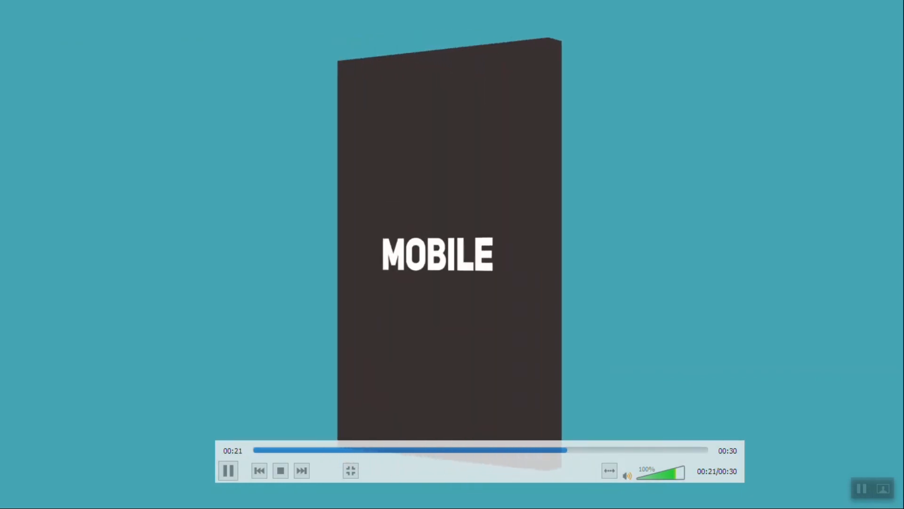
{"action": "key", "text": "Escape"}
{"action": "left_click", "coordinate": [887, 6]}
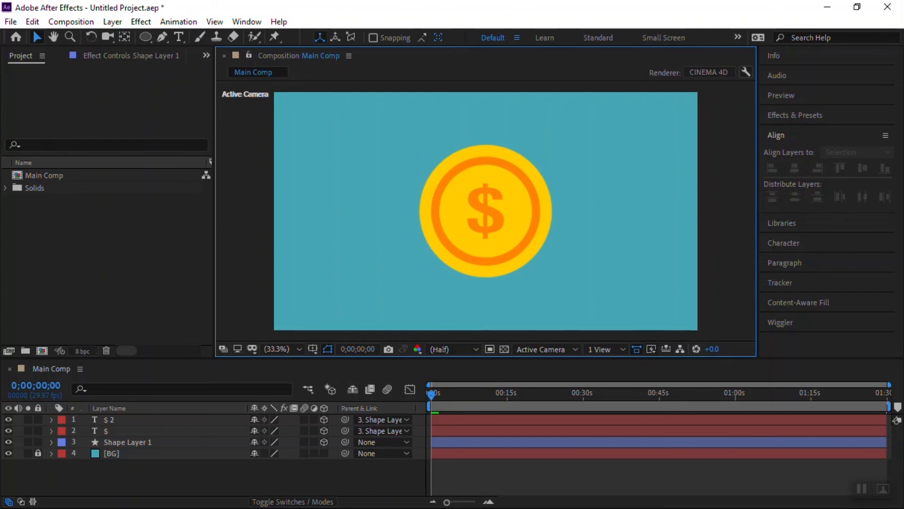
{"action": "left_click", "coordinate": [524, 235]}
{"action": "left_click", "coordinate": [607, 264]}
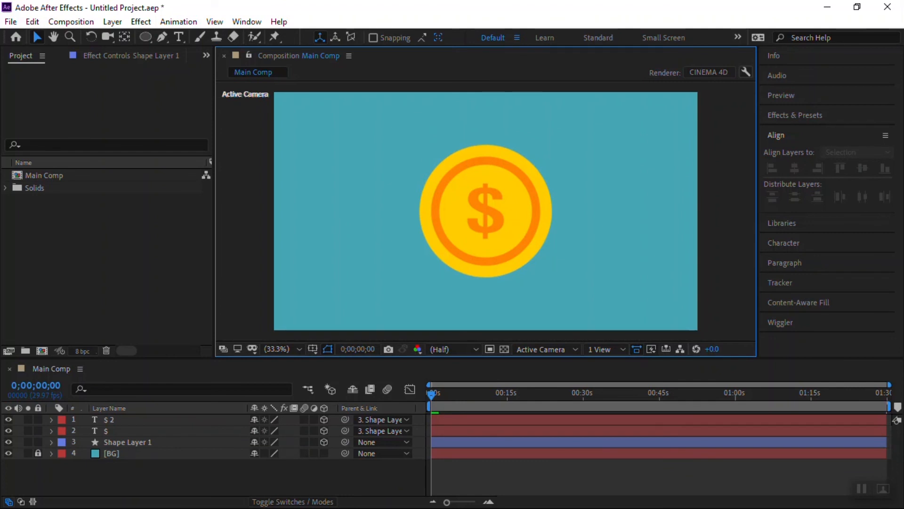